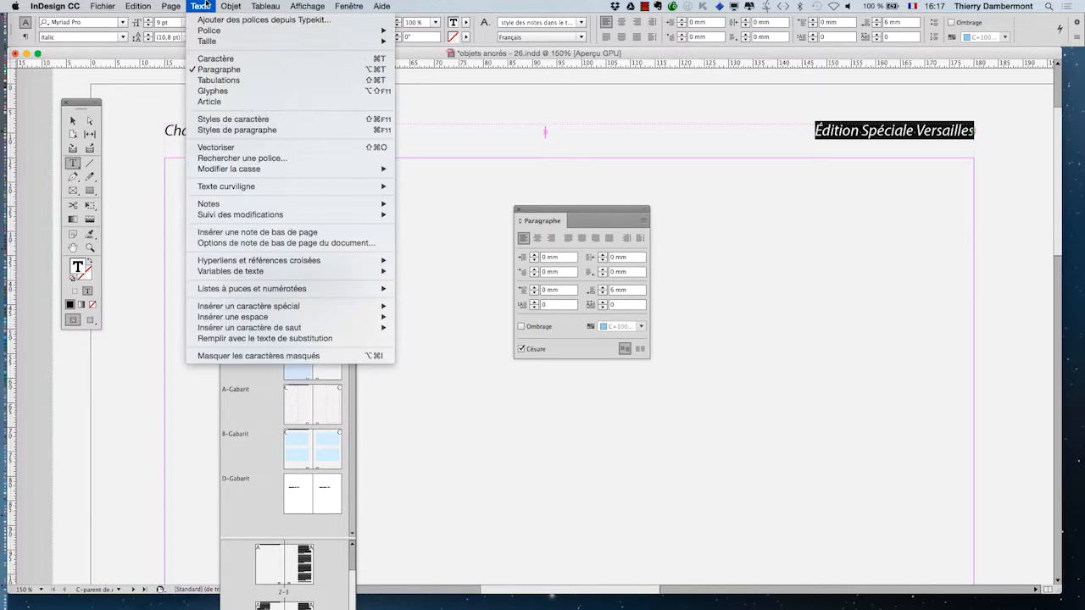
- Show the Character palette and place it beside the Paragraph palette, clear of the header text
click(216, 58)
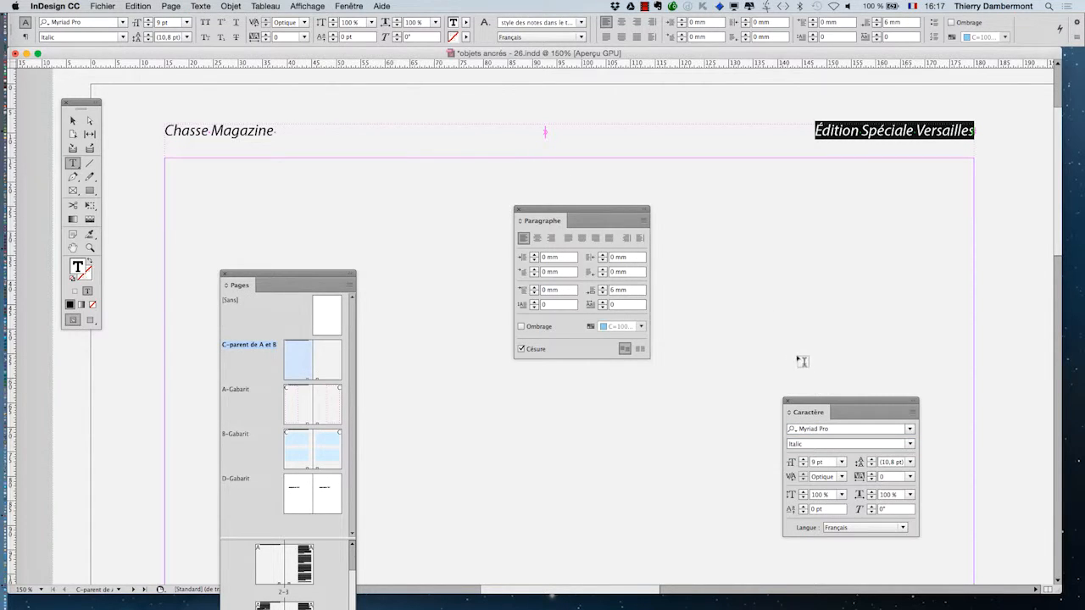
drag(824, 399, 731, 173)
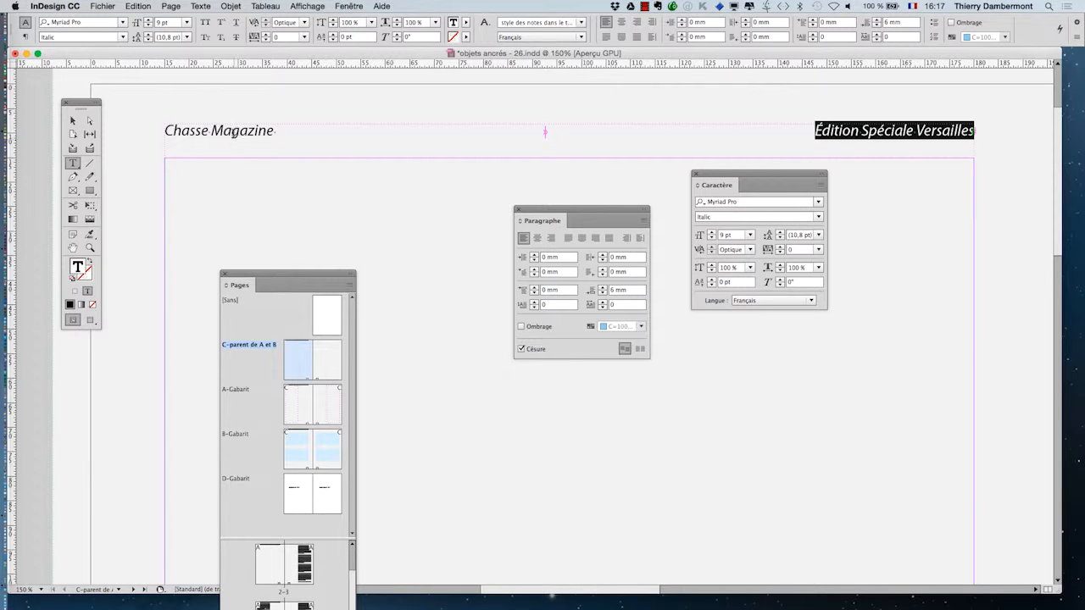
drag(726, 178, 817, 249)
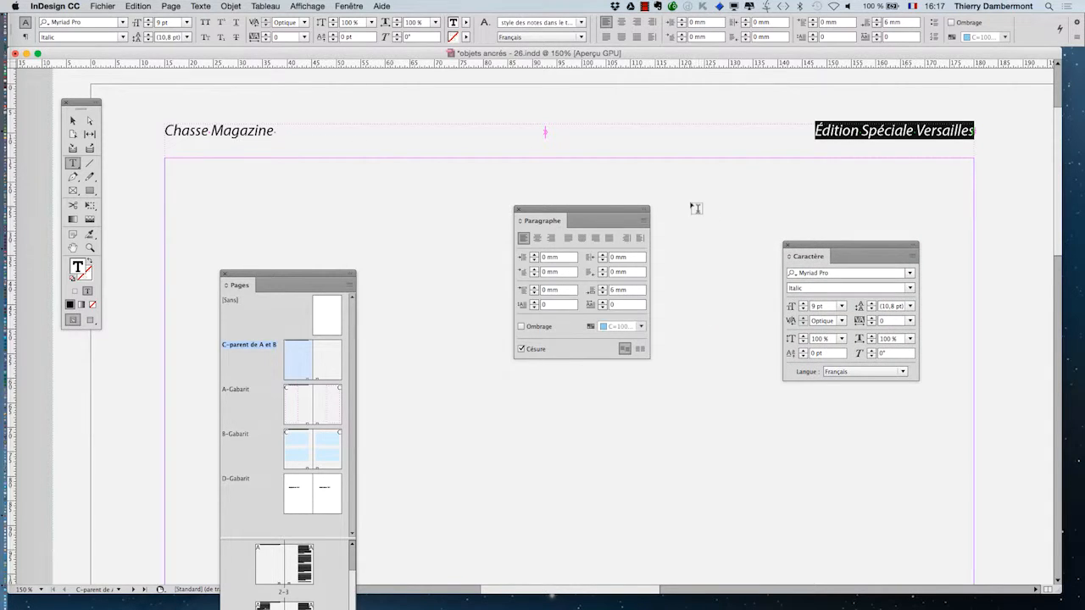
- Put the text cursor in the header line and show the paragraph styles list over the empty page area
click(274, 133)
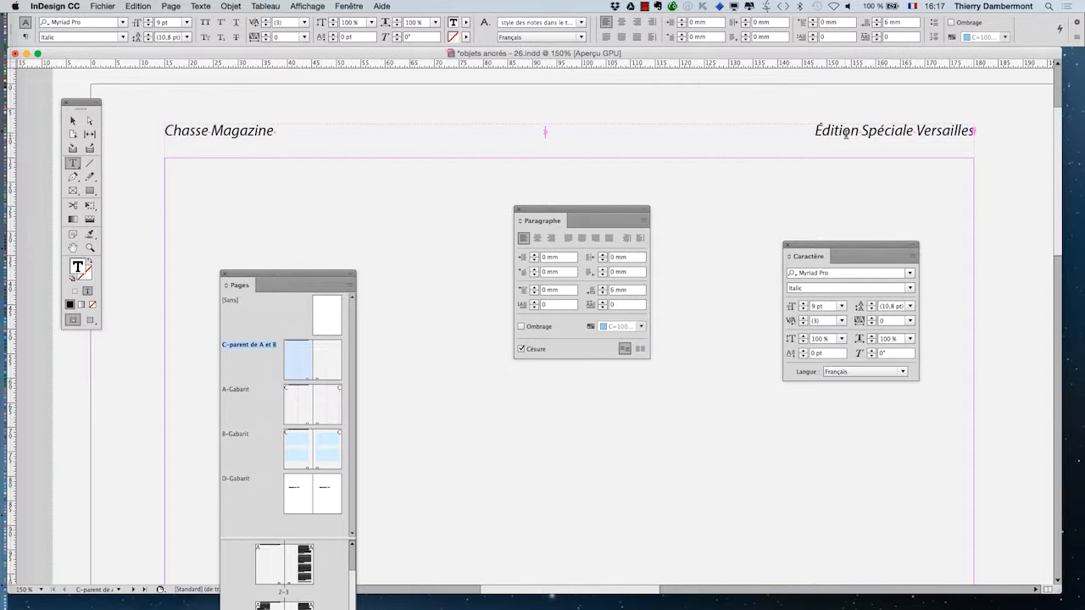
click(210, 6)
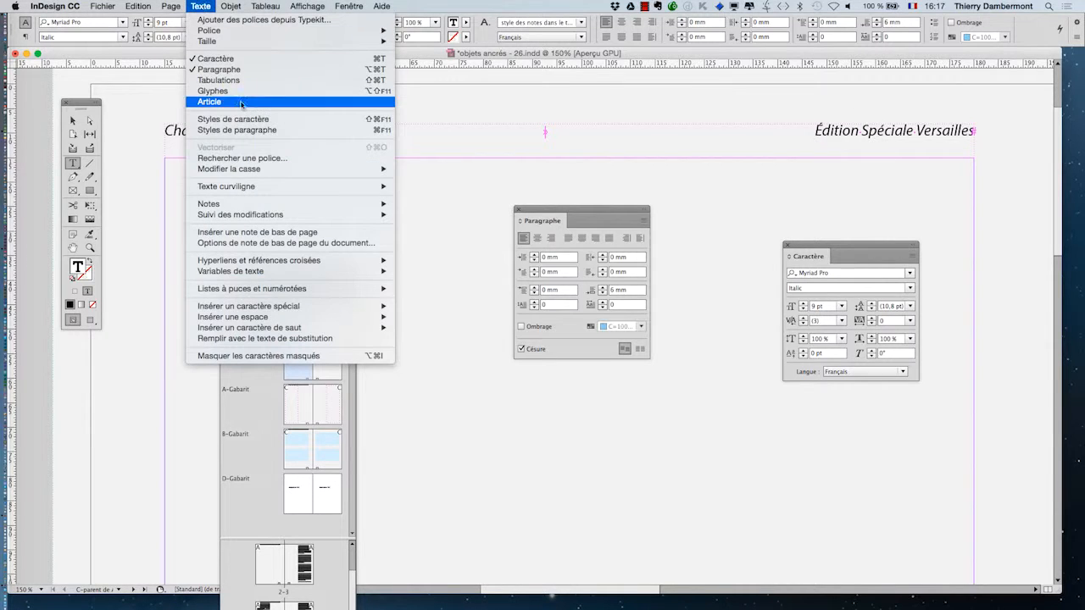
click(251, 132)
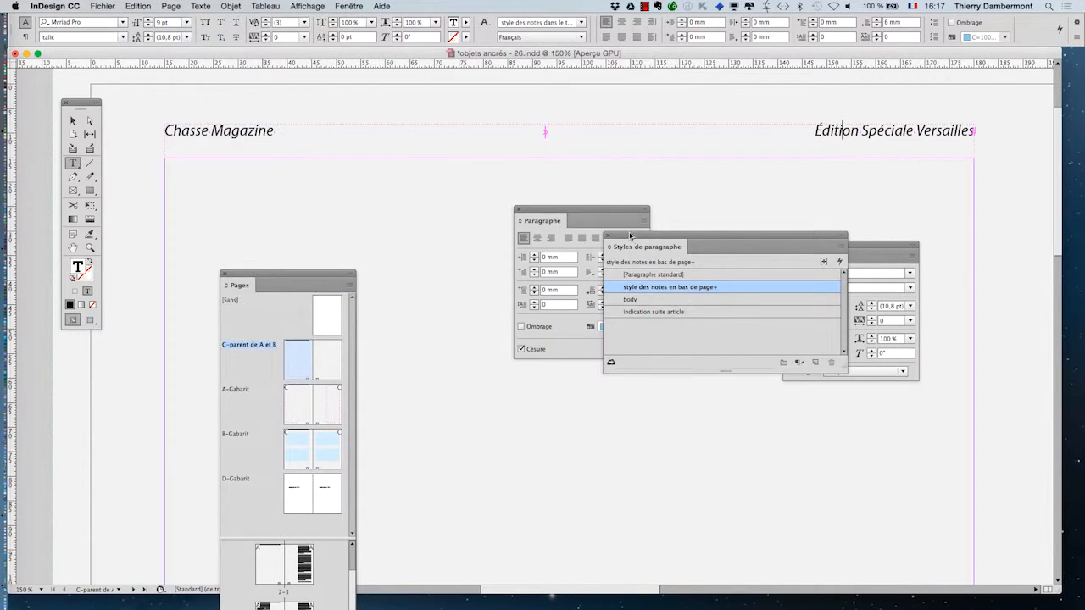
drag(633, 236, 436, 173)
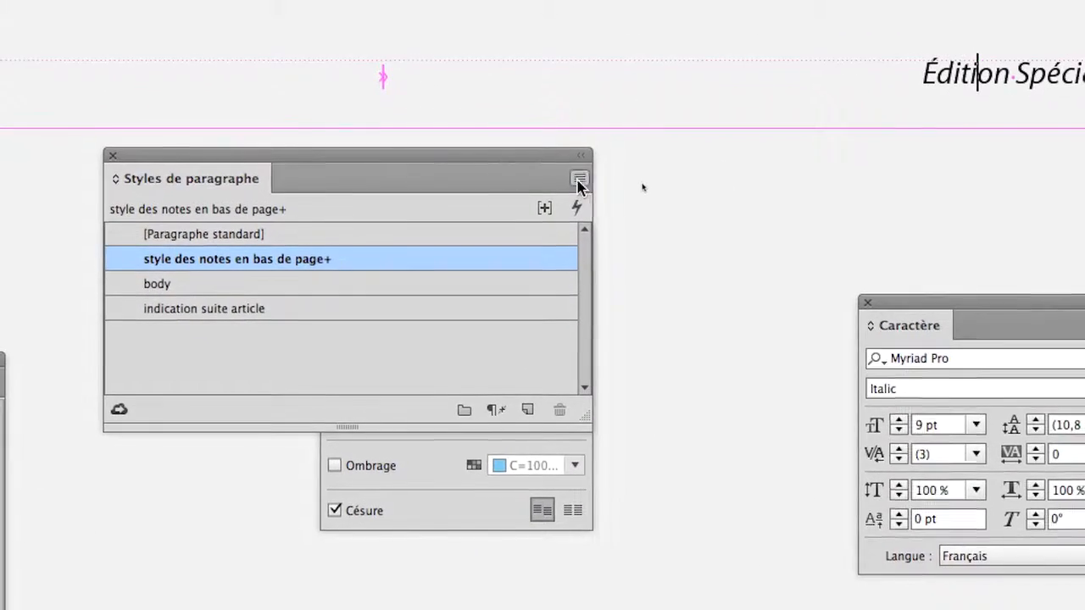
- Create a paragraph style named "chapeau avec filet en dessus de page" based on [Aucun style]
click(578, 182)
click(591, 189)
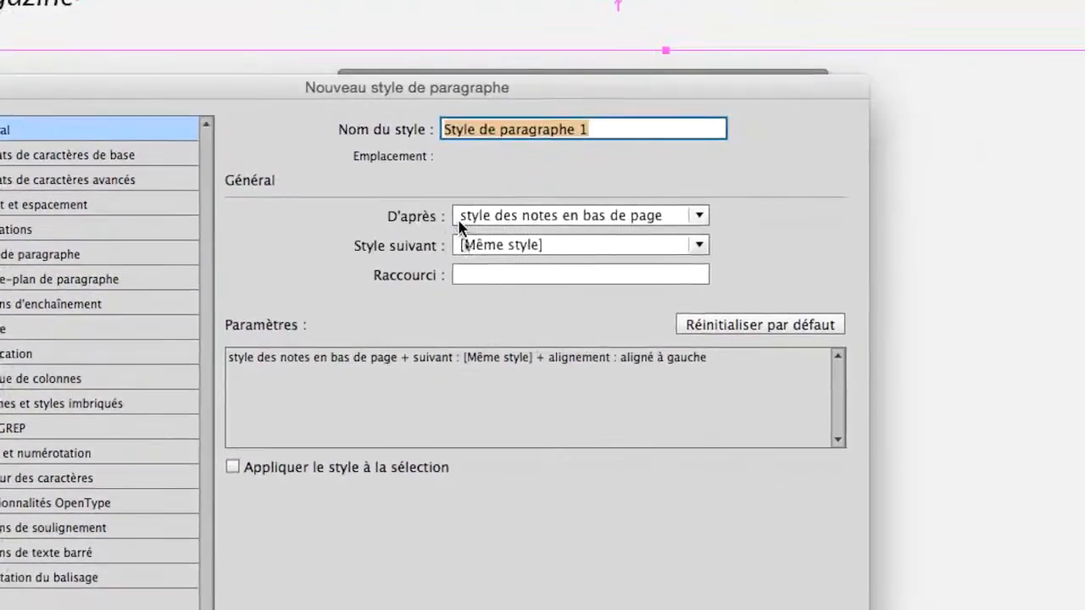
click(458, 217)
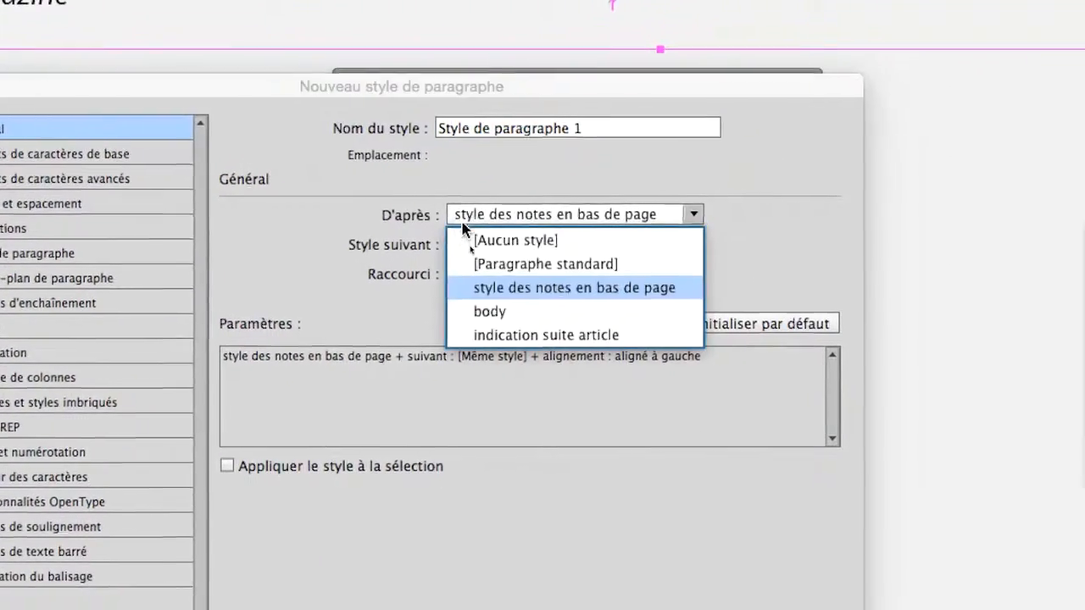
click(509, 240)
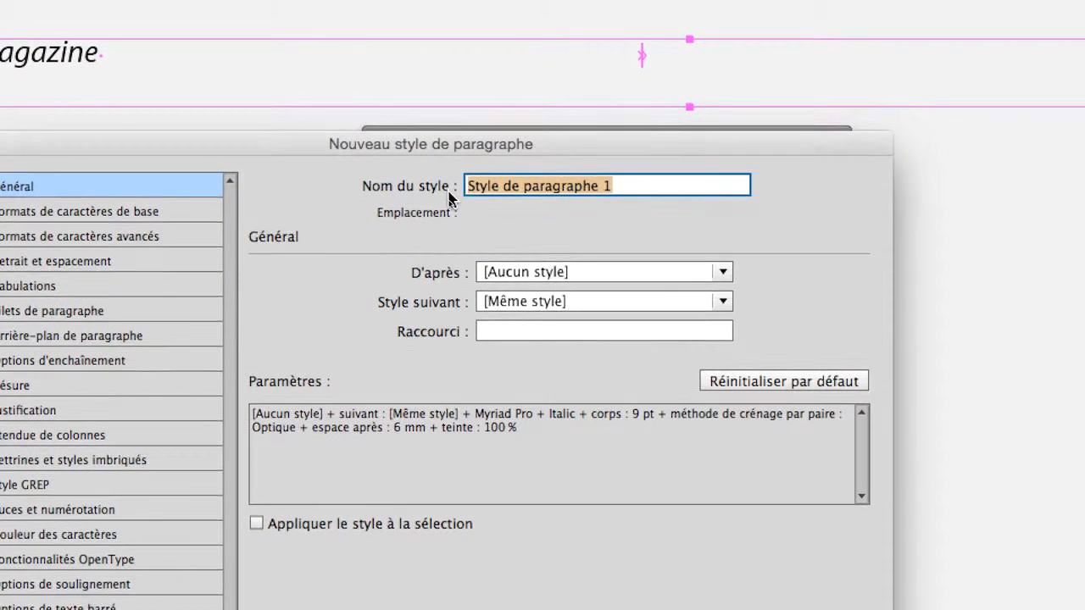
text(c)
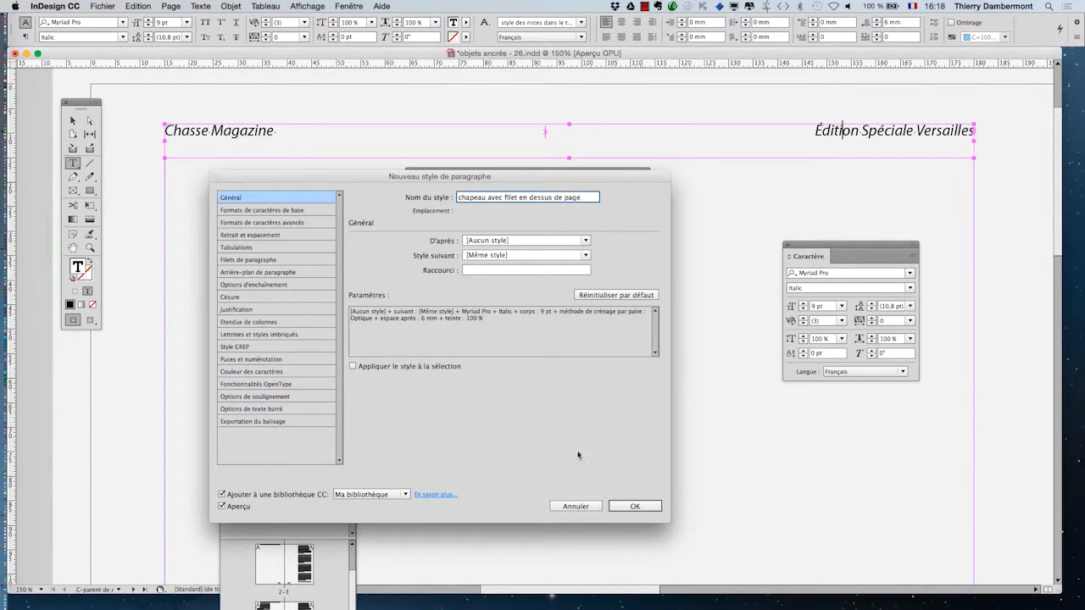
click(634, 506)
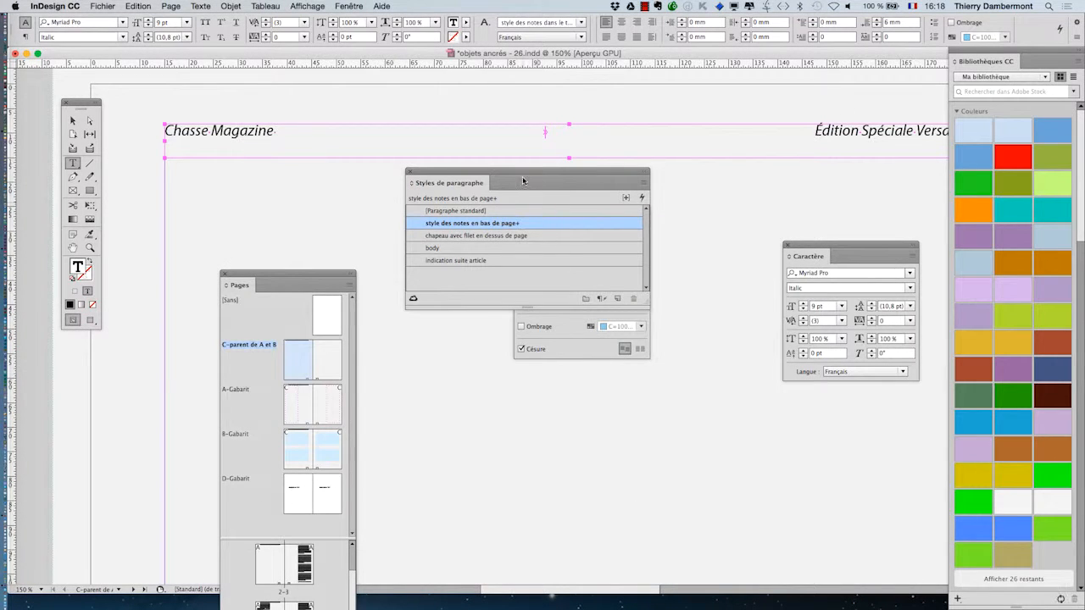
- Apply the paragraph style "chapeau avec filet en dessus de page" to the header line and move the styles list clear of it
drag(523, 181, 413, 155)
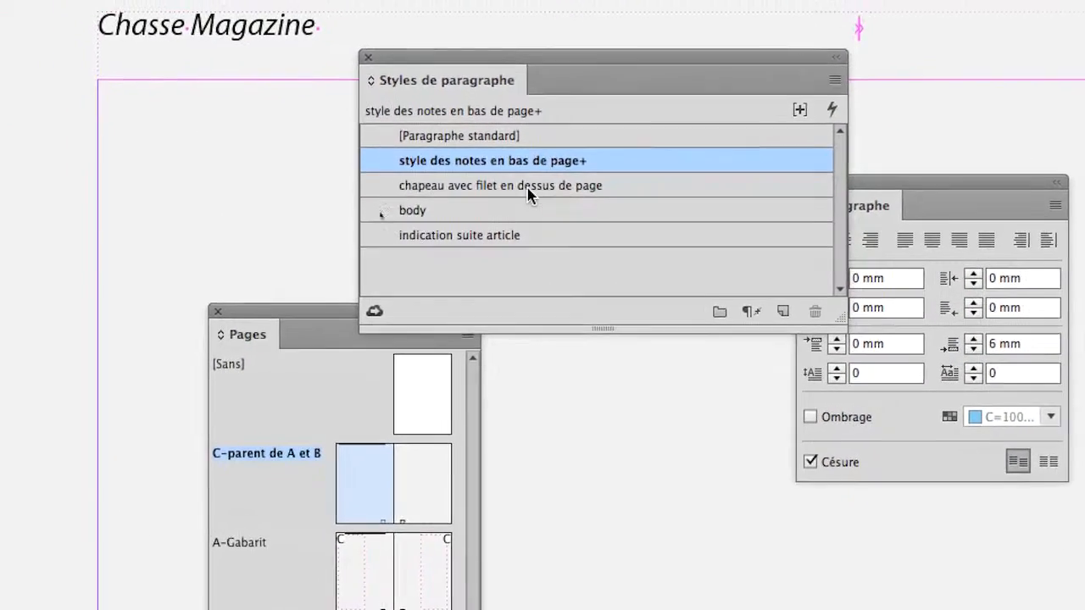
click(108, 284)
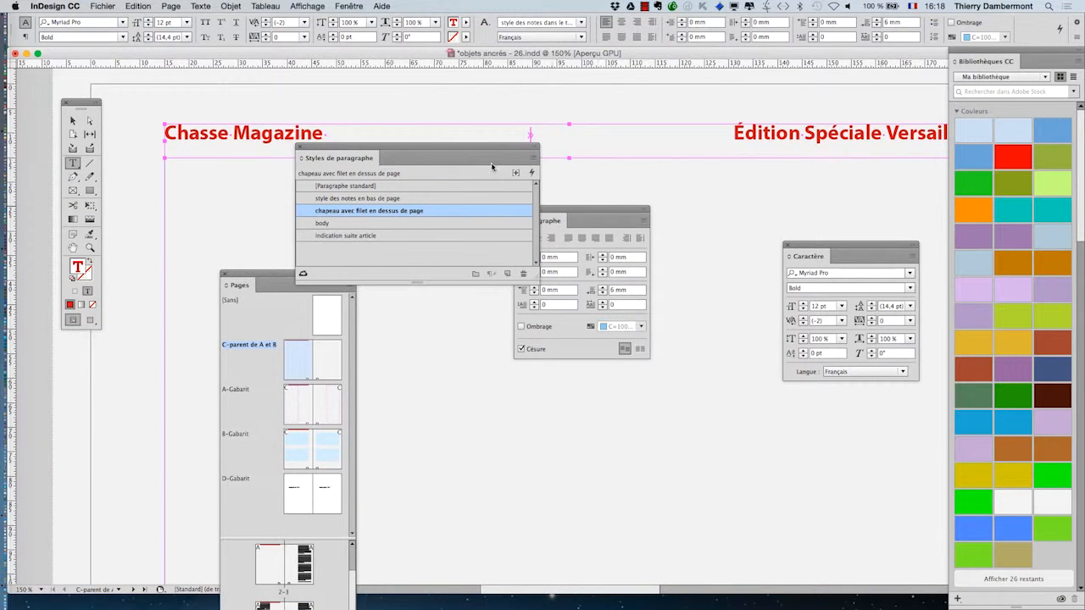
drag(449, 156, 491, 307)
- Select the whole header line and remove its character style by applying [Sans], closing the character styles list when finished
click(200, 6)
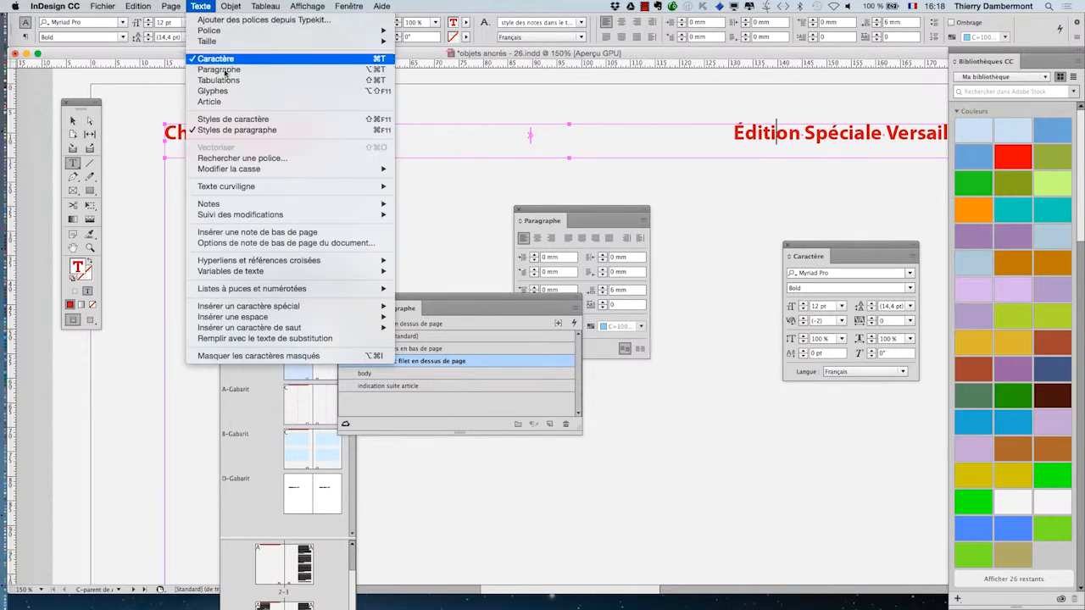
click(233, 119)
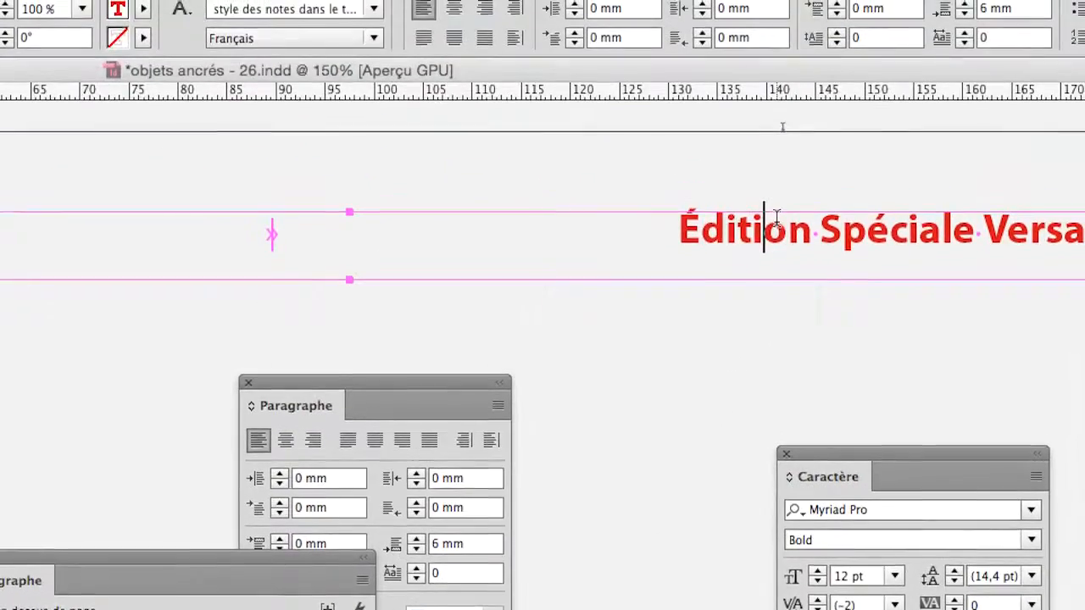
triple_click(776, 223)
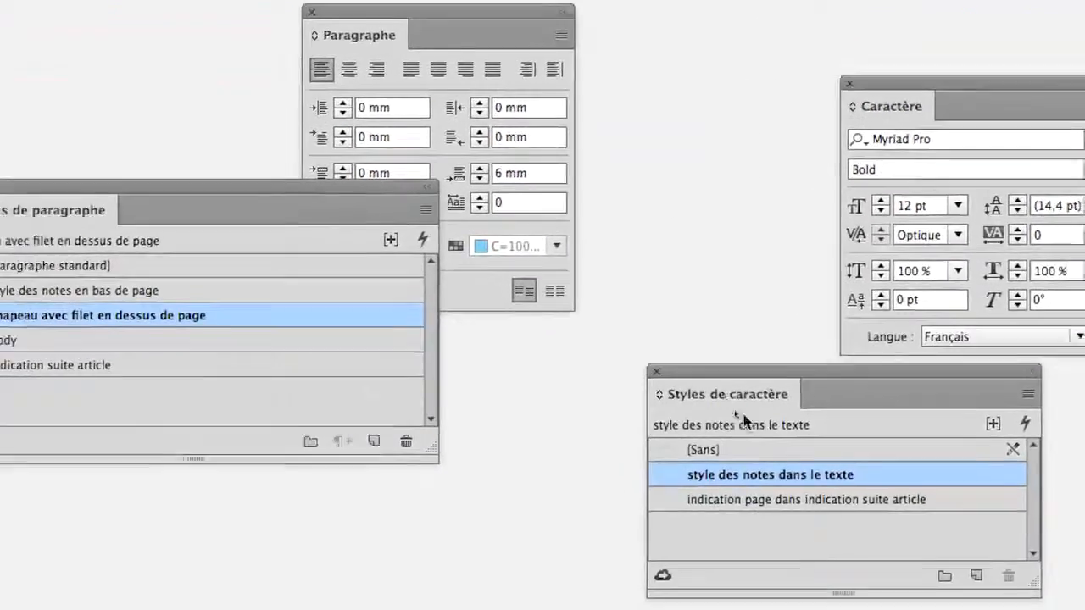
drag(719, 375, 551, 255)
click(612, 334)
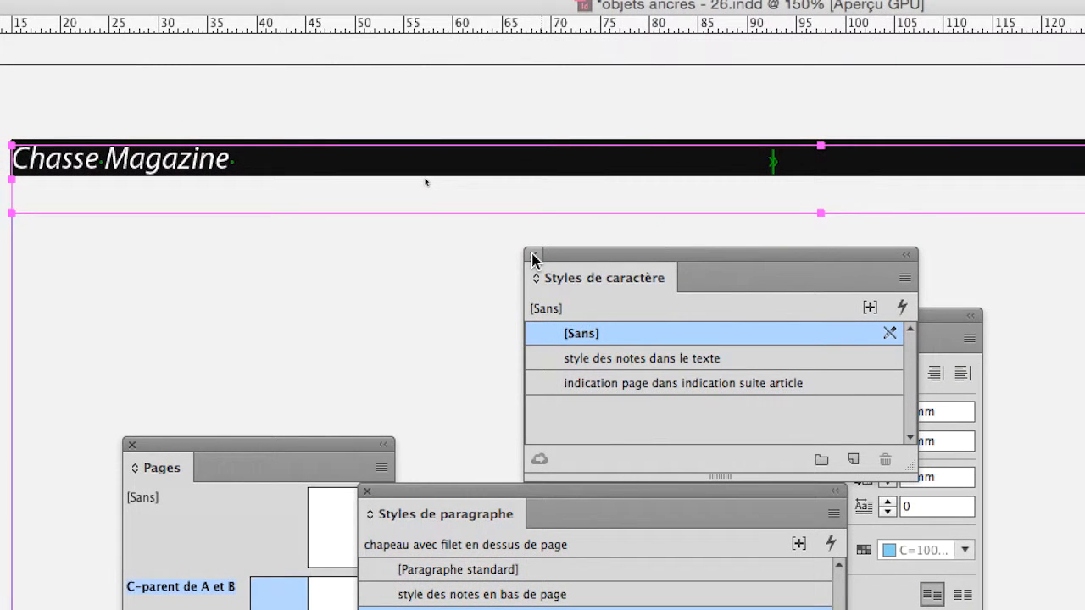
click(534, 254)
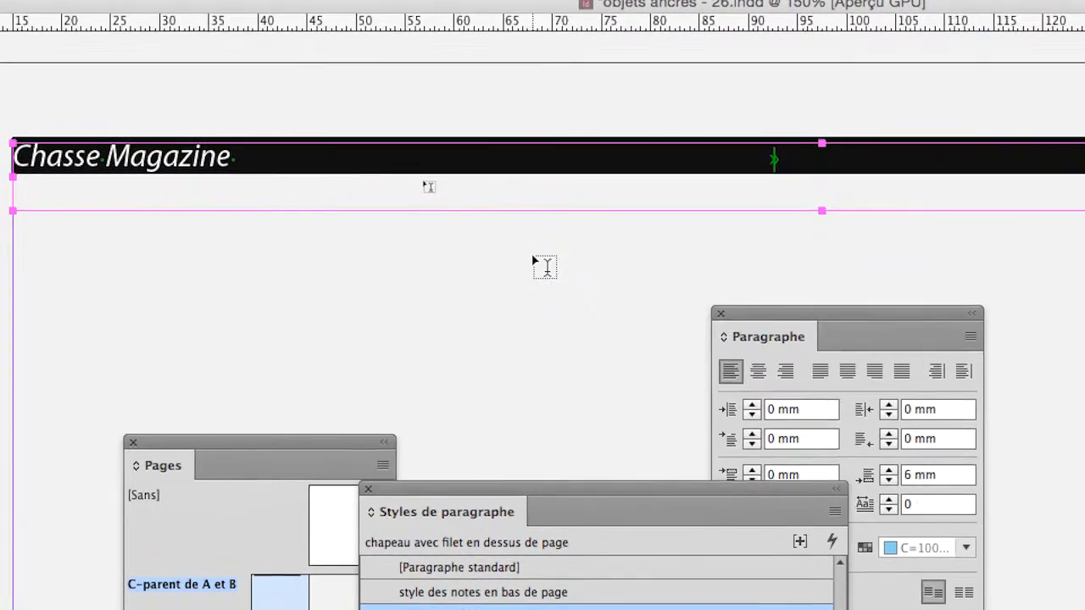
- Rearrange the paragraph styles list and the Paragraph palette so they sit apart below the header line
drag(533, 493, 277, 334)
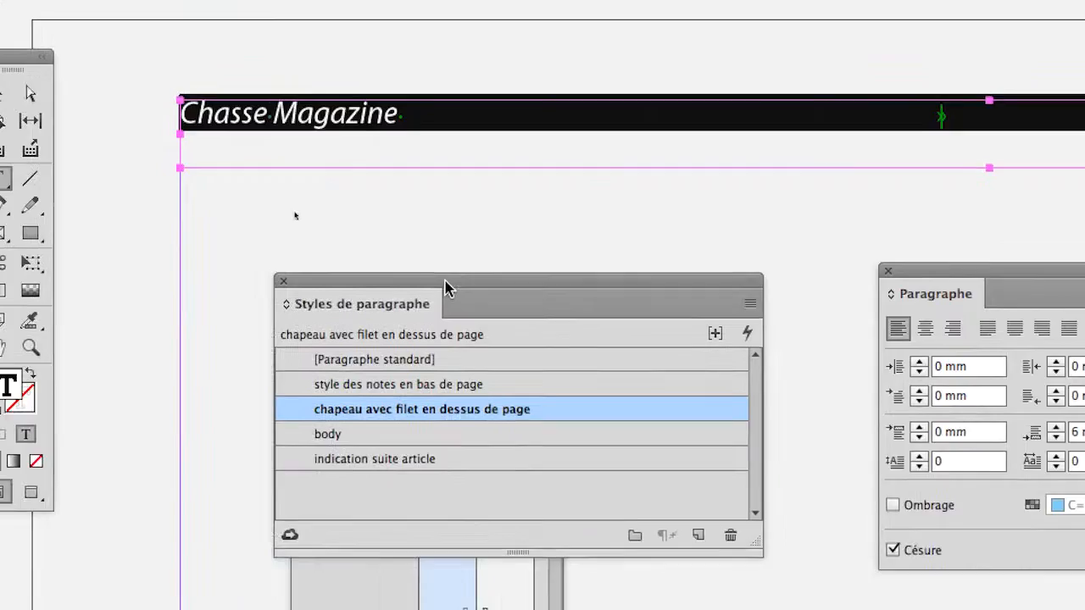
drag(447, 289, 306, 249)
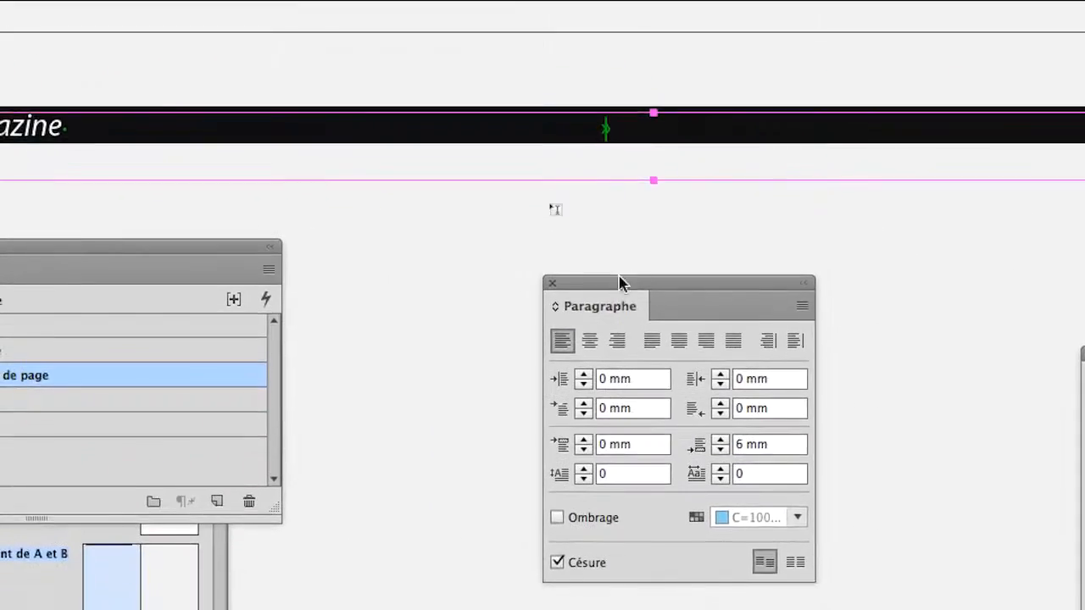
drag(619, 273, 737, 359)
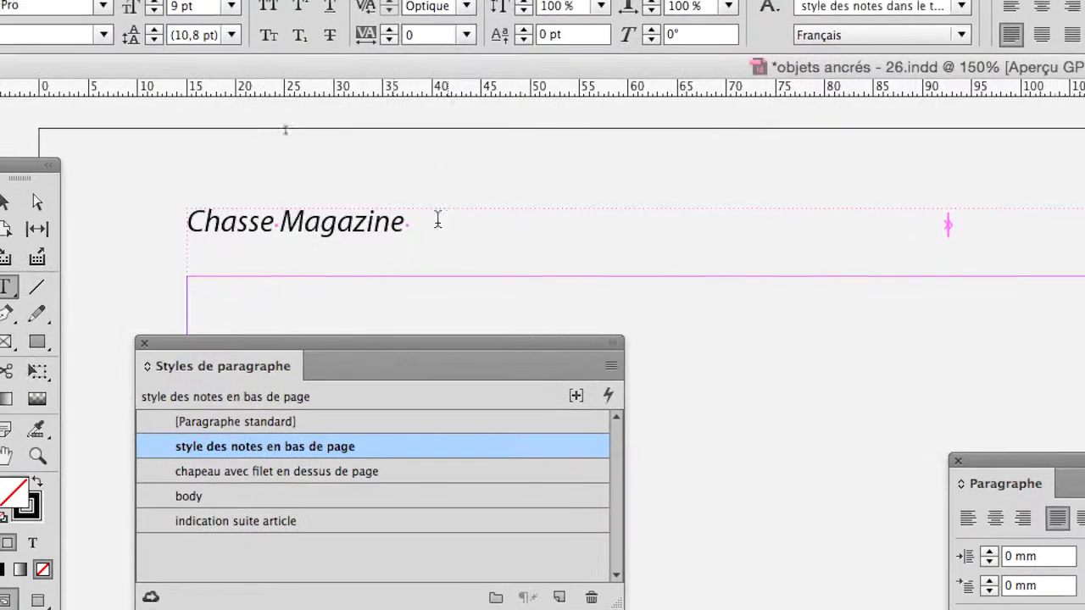
- Try the character style "style des notes dans le texte" on the whole header line and reset it to [Sans]
click(419, 221)
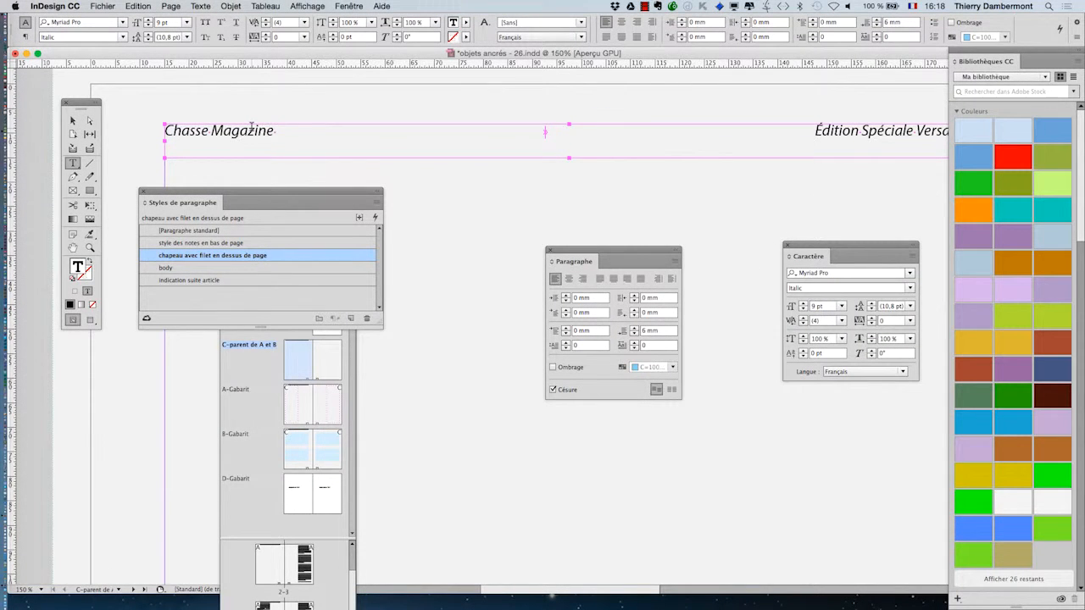
triple_click(251, 126)
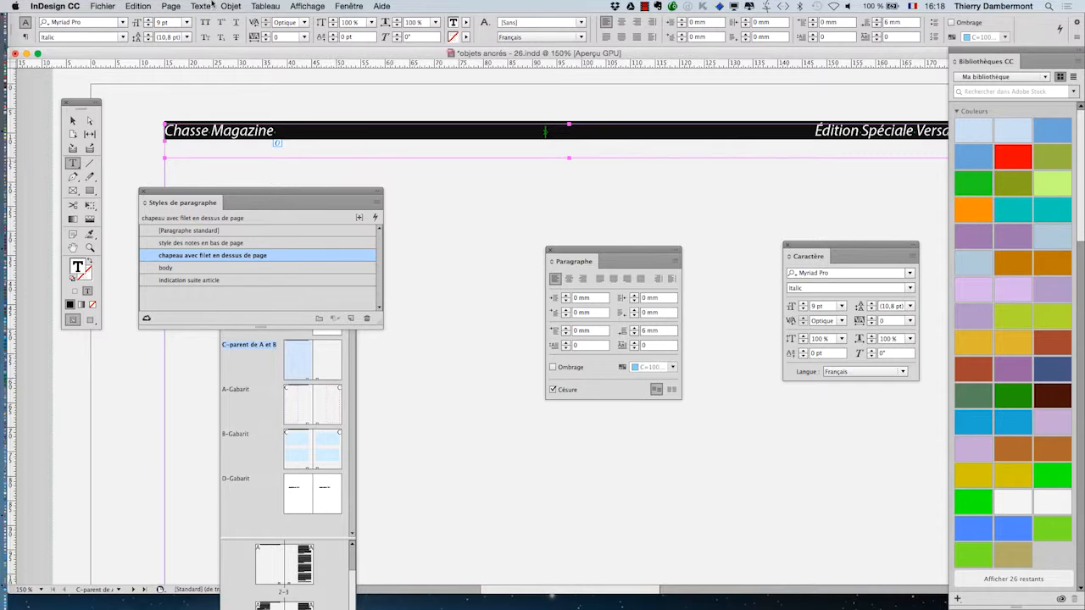
click(212, 5)
click(246, 120)
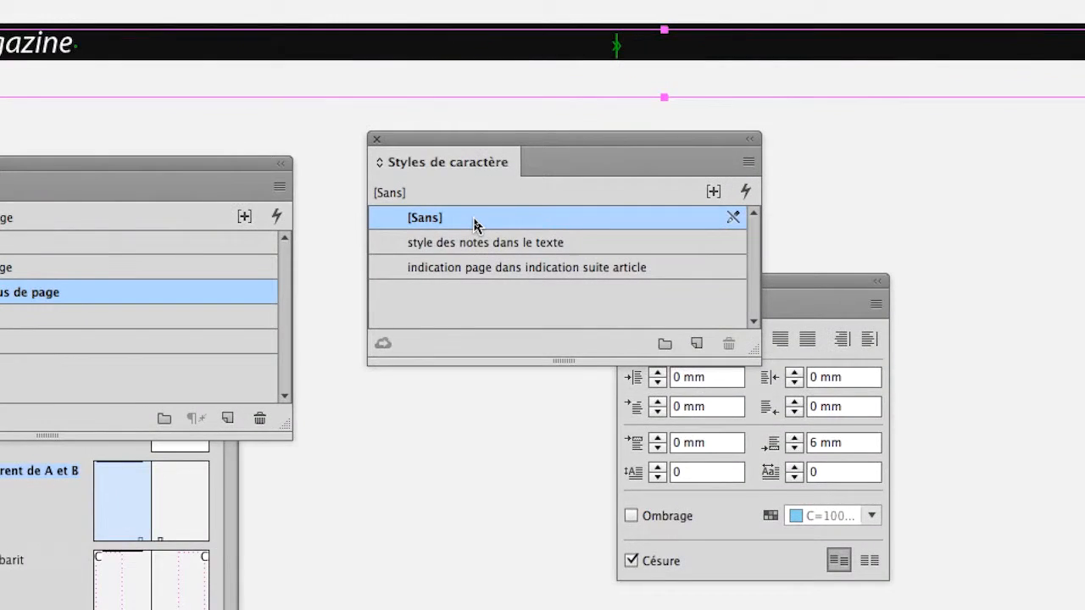
click(476, 232)
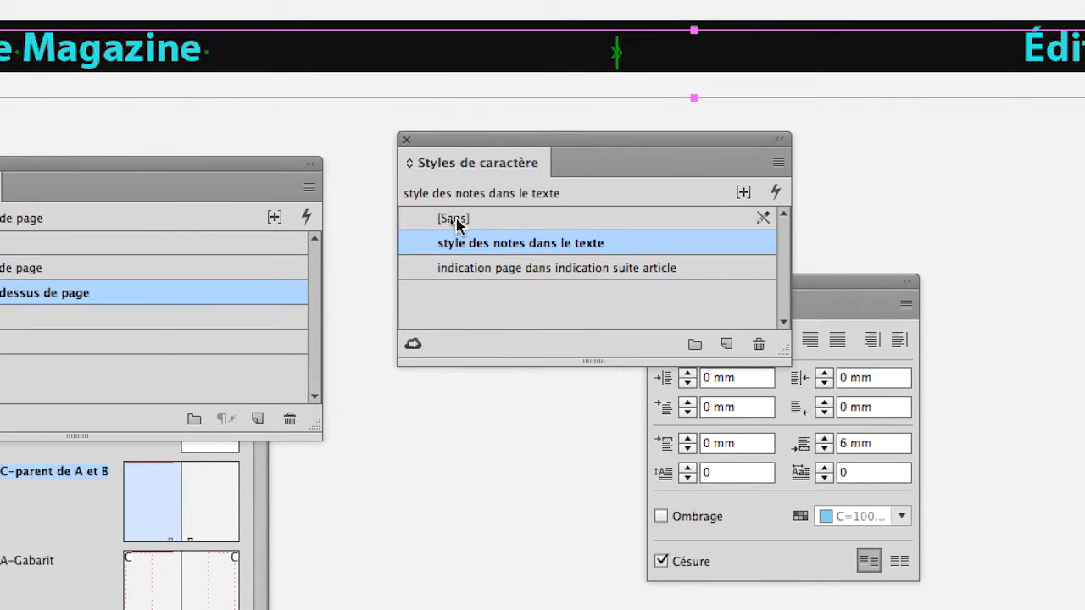
click(425, 208)
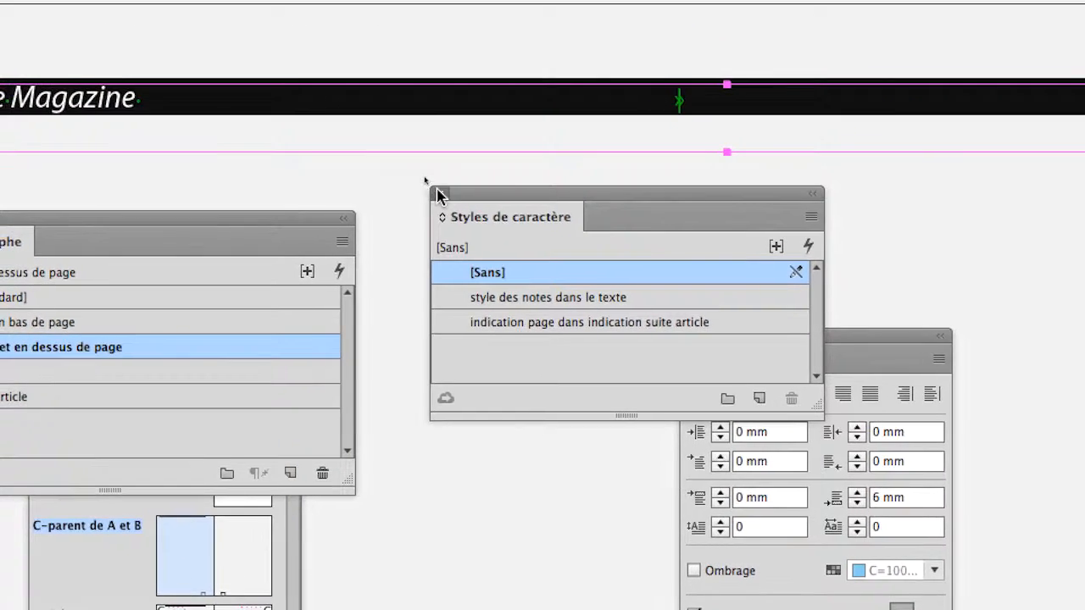
click(436, 192)
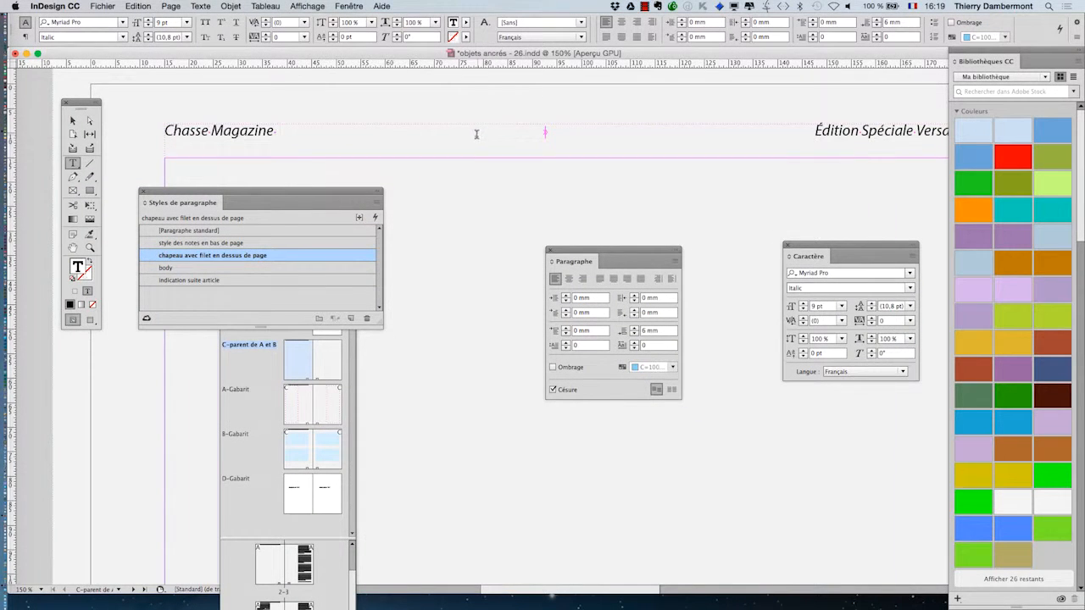
- Set the header text "Édition Spéciale Versailles" to Myriad Pro Bold Italic
scroll(476, 134, down, 1)
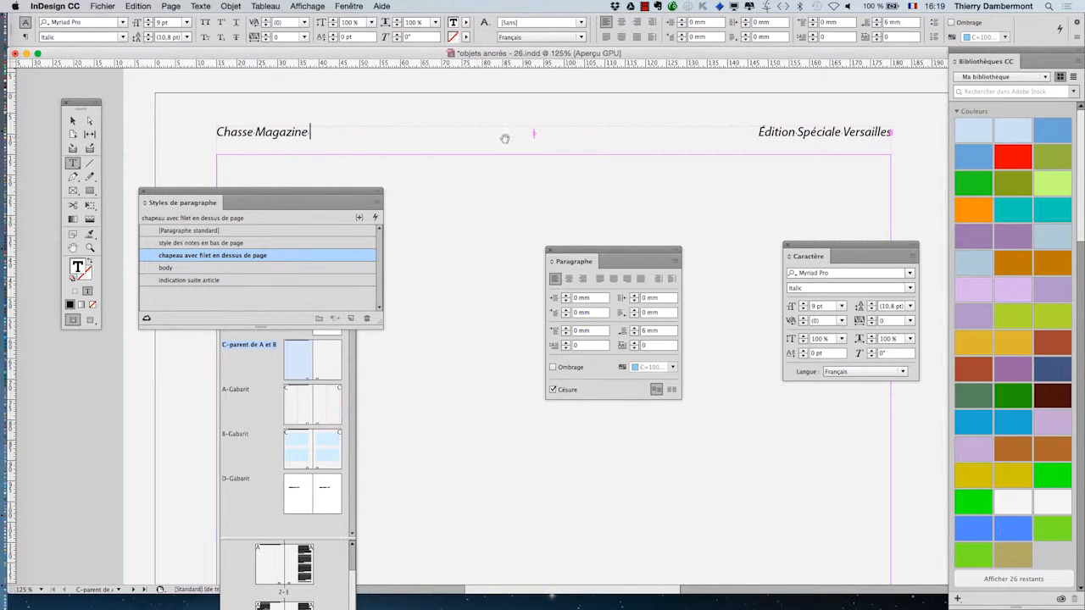
key(super)
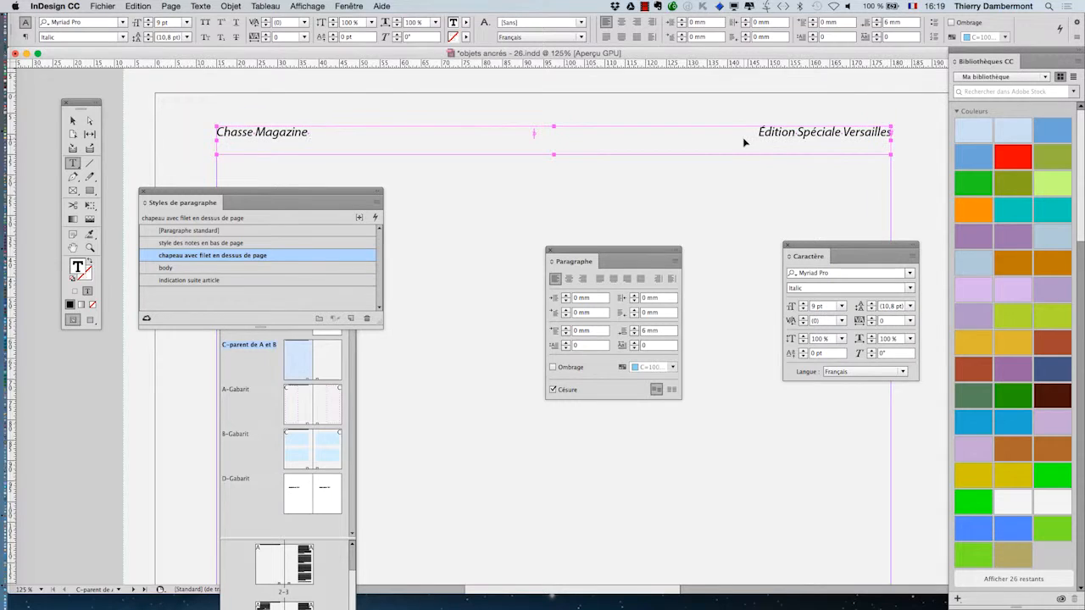
drag(759, 133, 894, 132)
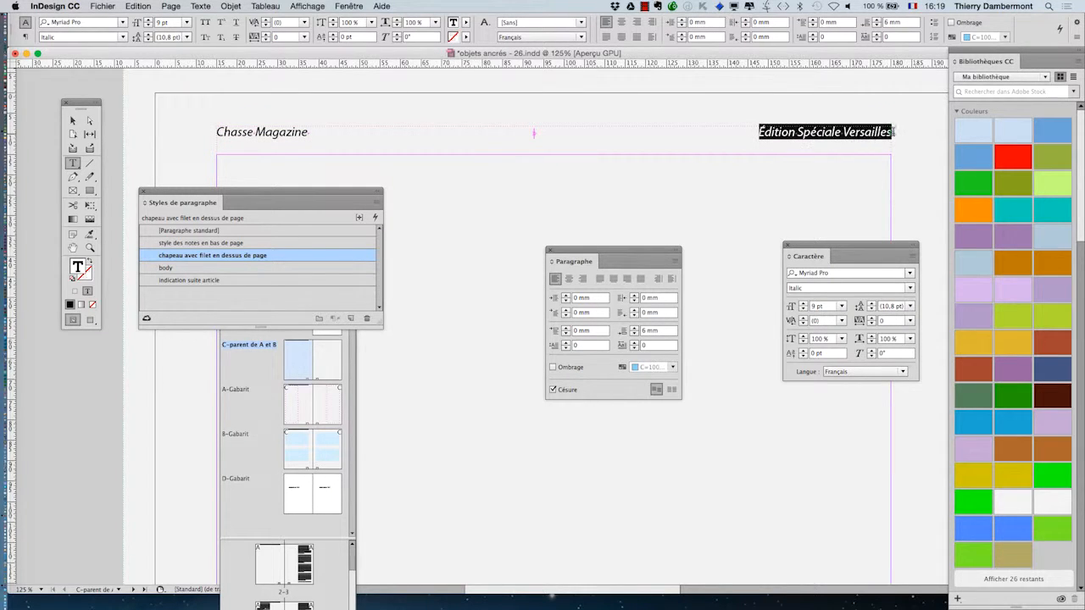
key(alt+super+o)
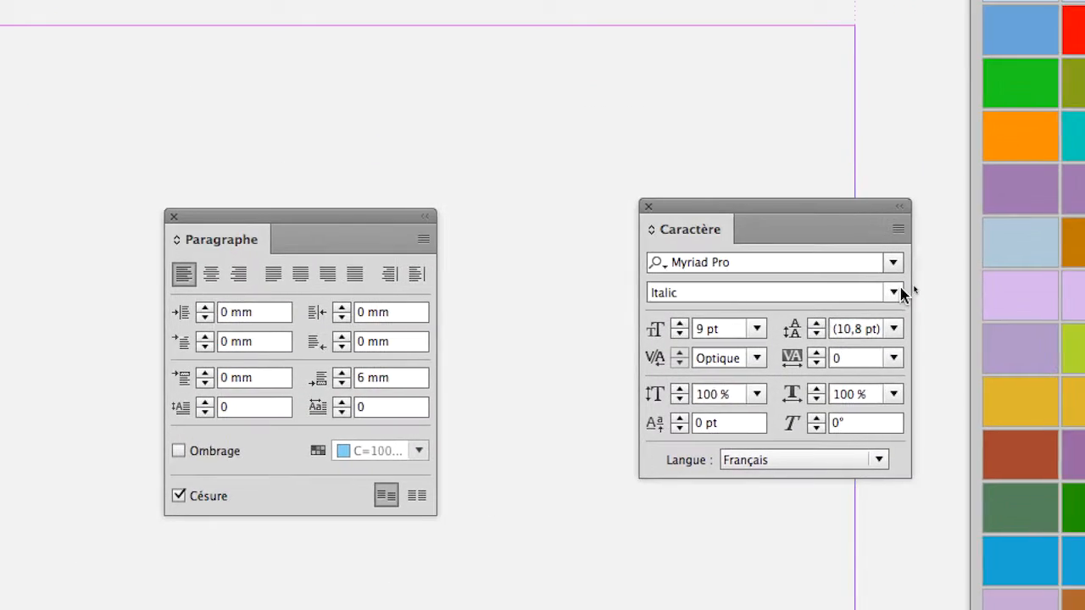
click(946, 281)
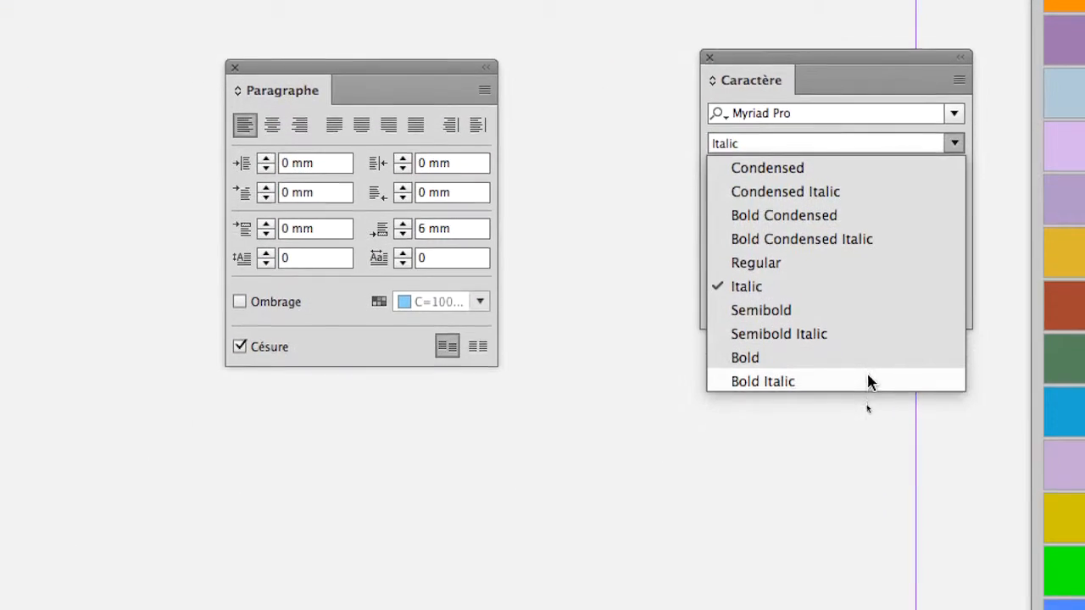
click(869, 413)
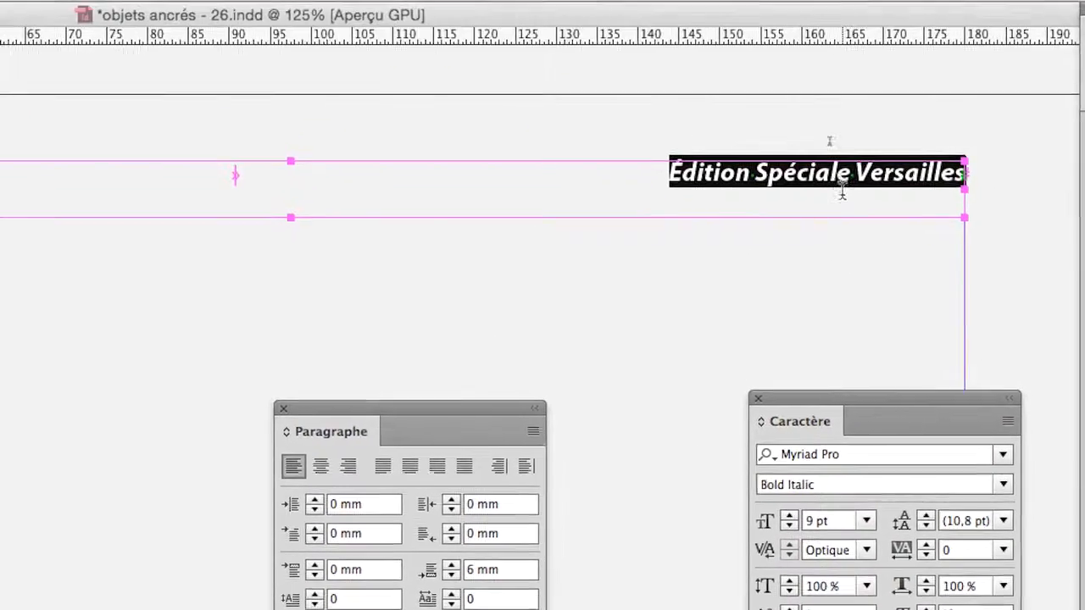
click(841, 187)
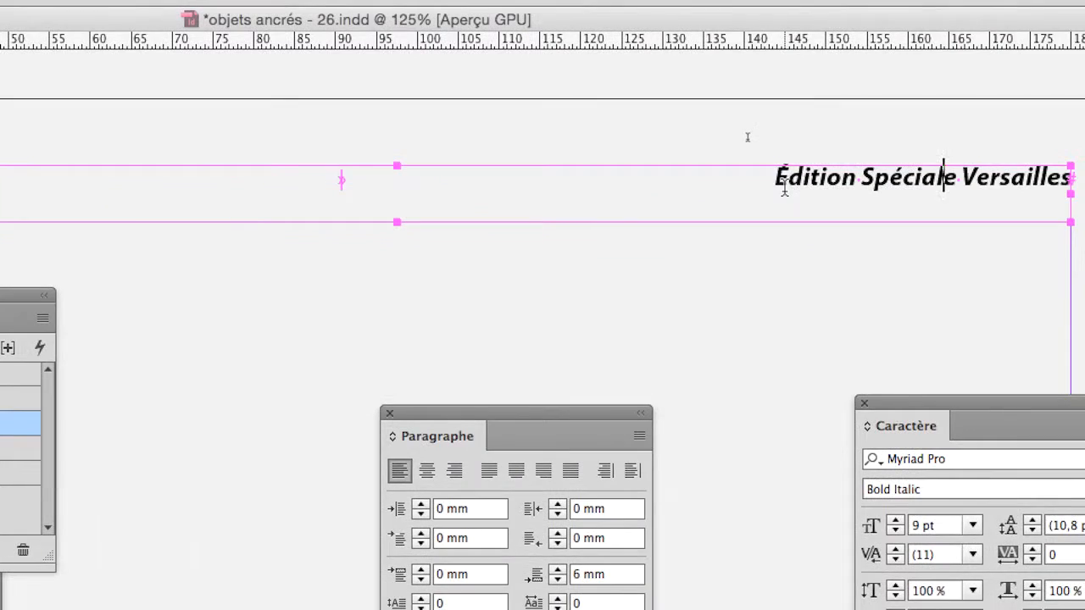
- Select the header text "Édition Spéciale Versailles" and show the character styles list just below it
drag(785, 188, 902, 181)
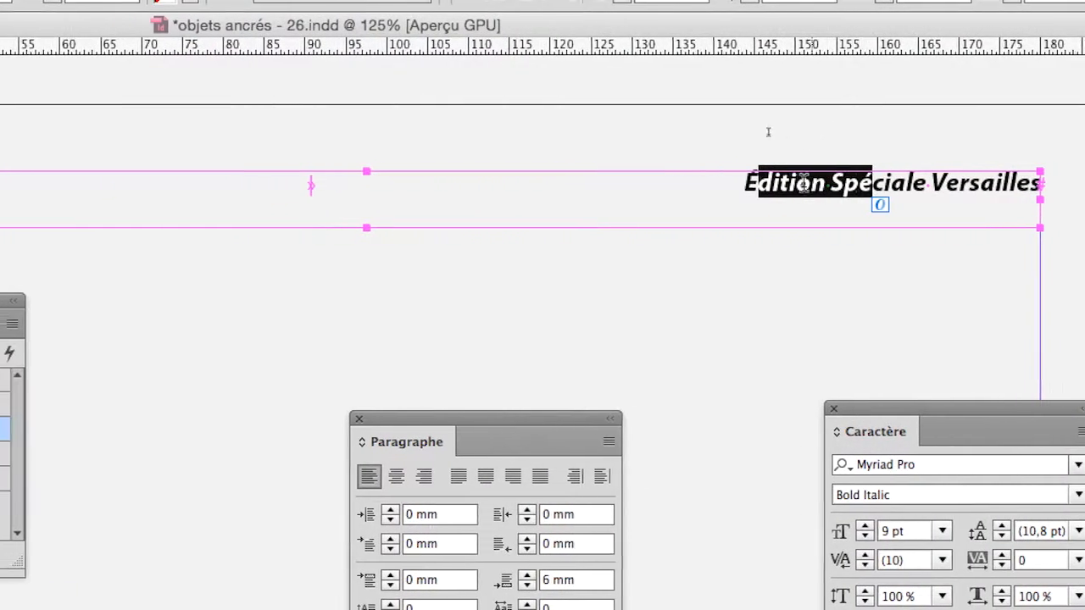
click(803, 183)
drag(745, 183, 1052, 183)
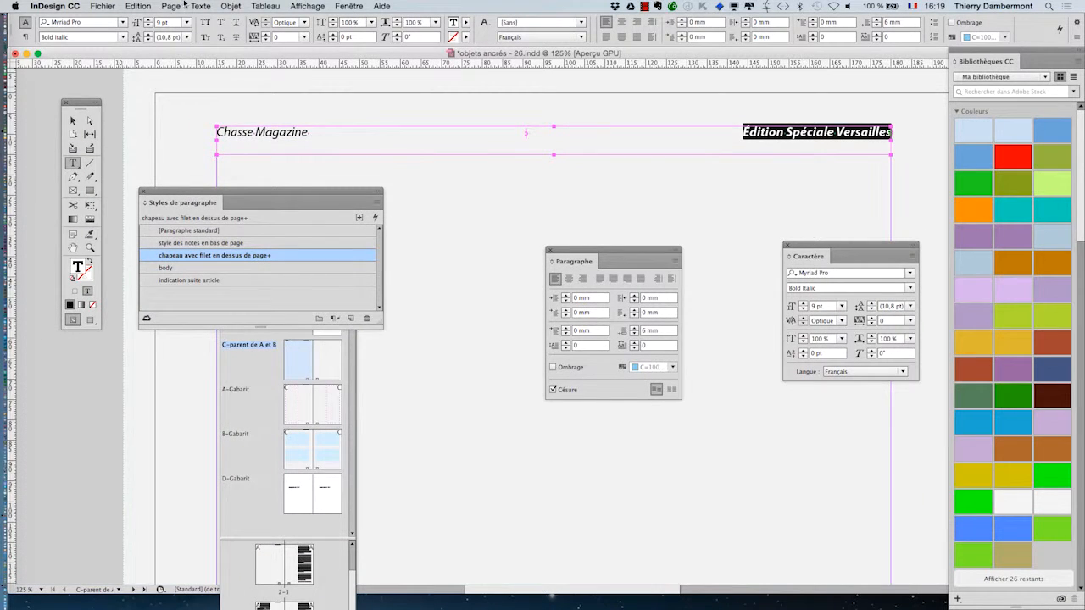
click(198, 6)
click(233, 118)
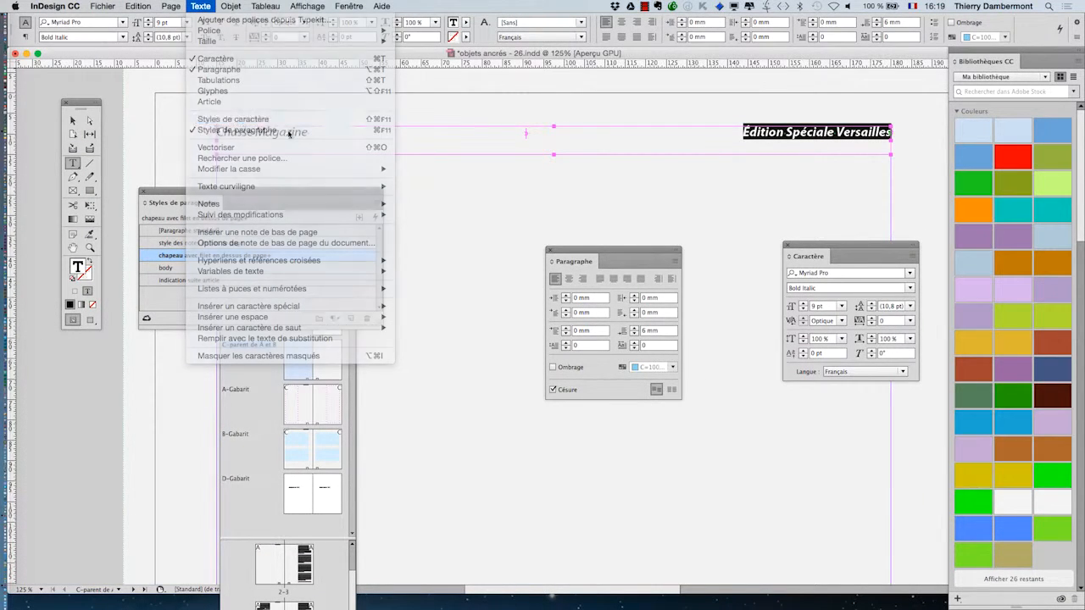
drag(525, 180, 752, 170)
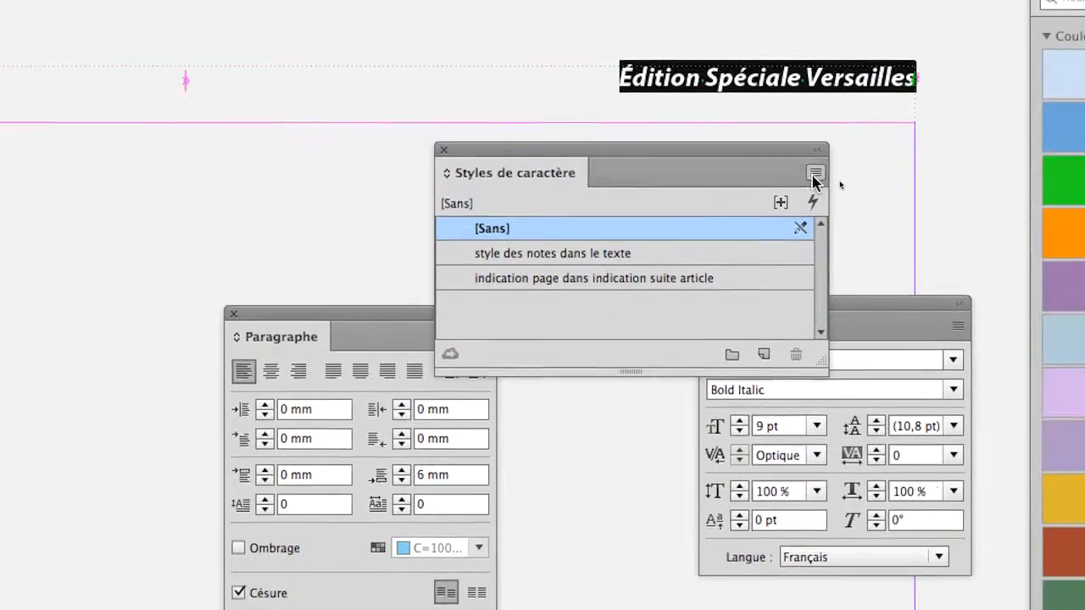
- Create a character style named "gras pour chapeau de dessus de page" from the selected bold italic header text
click(932, 193)
click(815, 183)
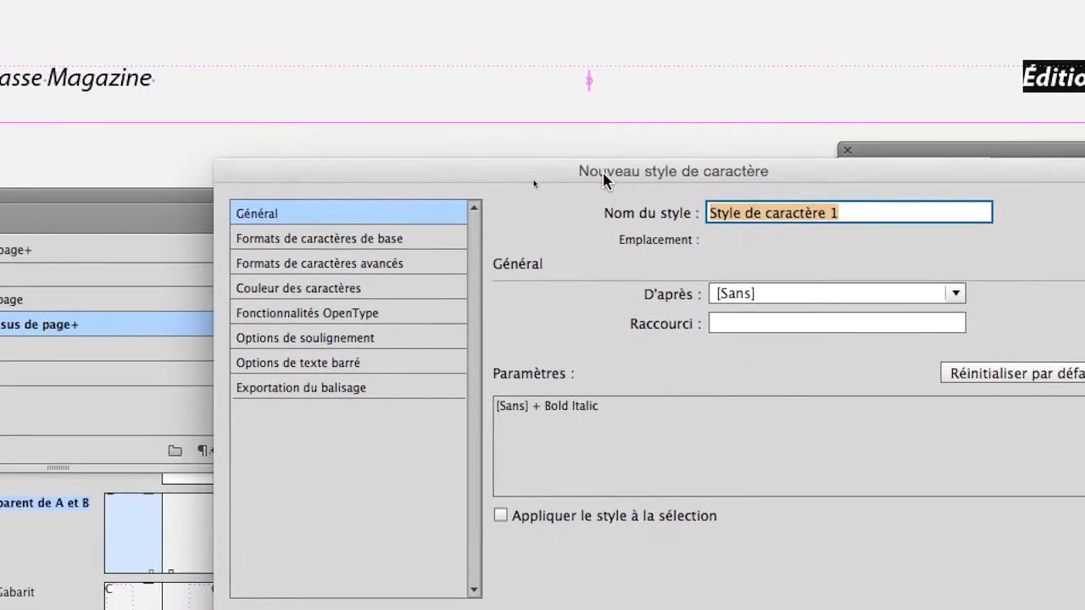
text(gras pour chapeau de dessus de page)
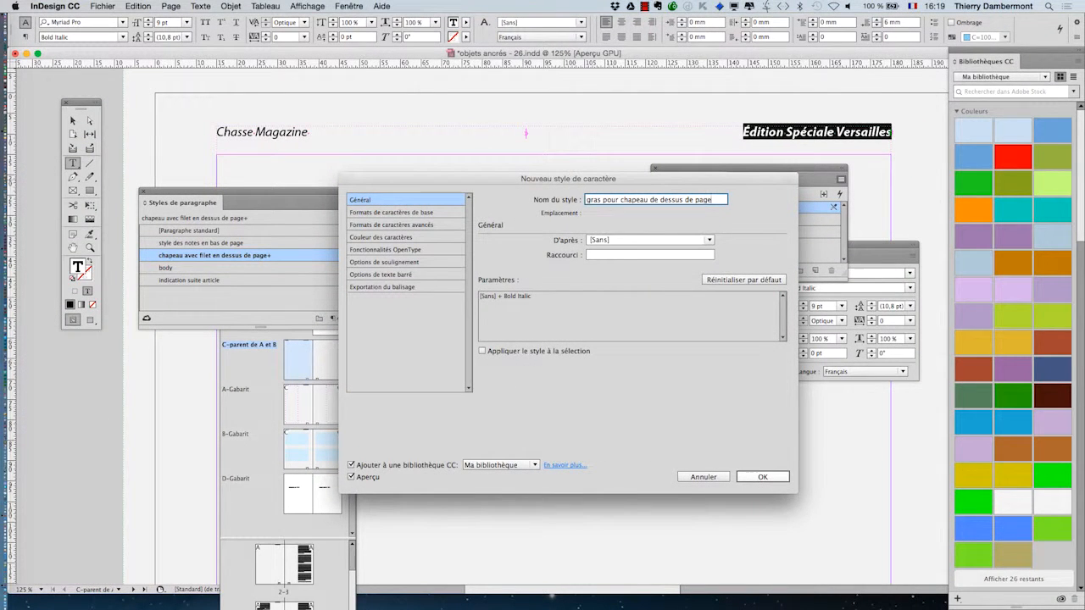
key(Return)
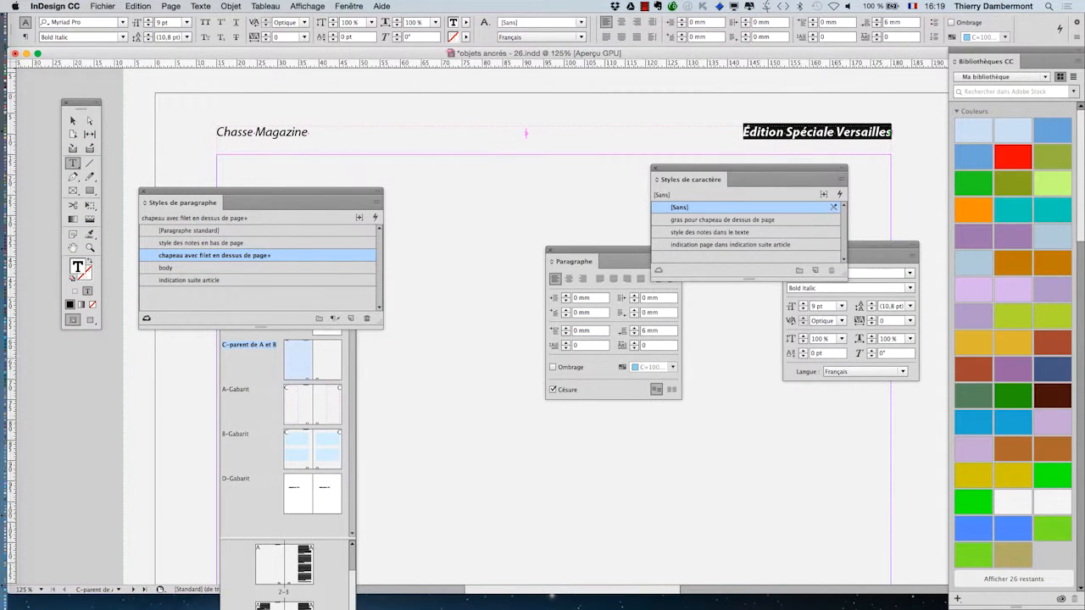
- Move the character styles list clear of "Édition Spéciale Versailles", apply "gras pour chapeau de dessus de page" to that text, and deselect it
drag(746, 179, 621, 105)
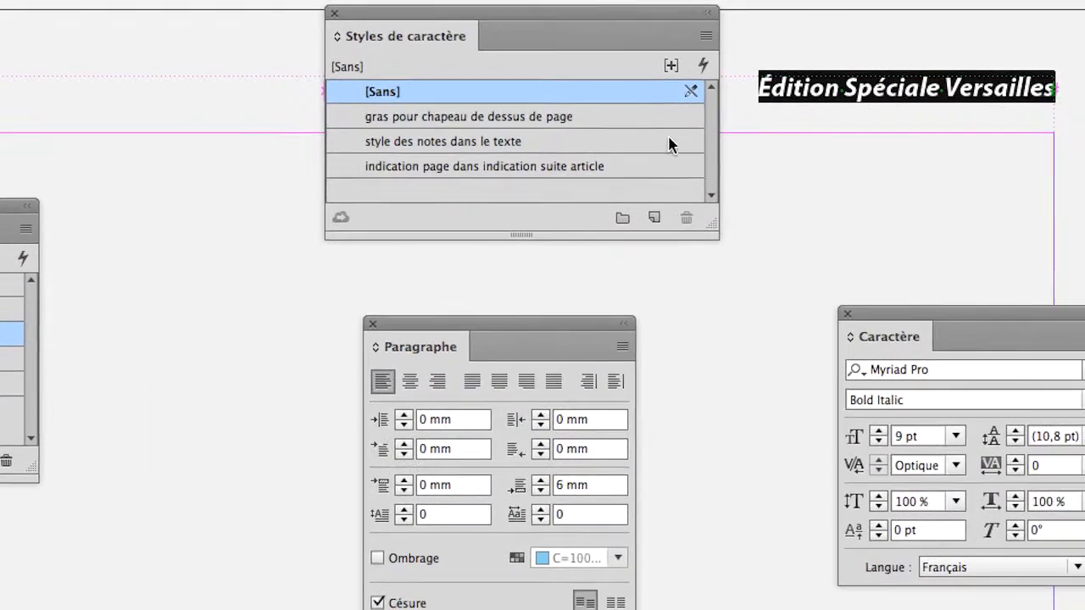
click(669, 118)
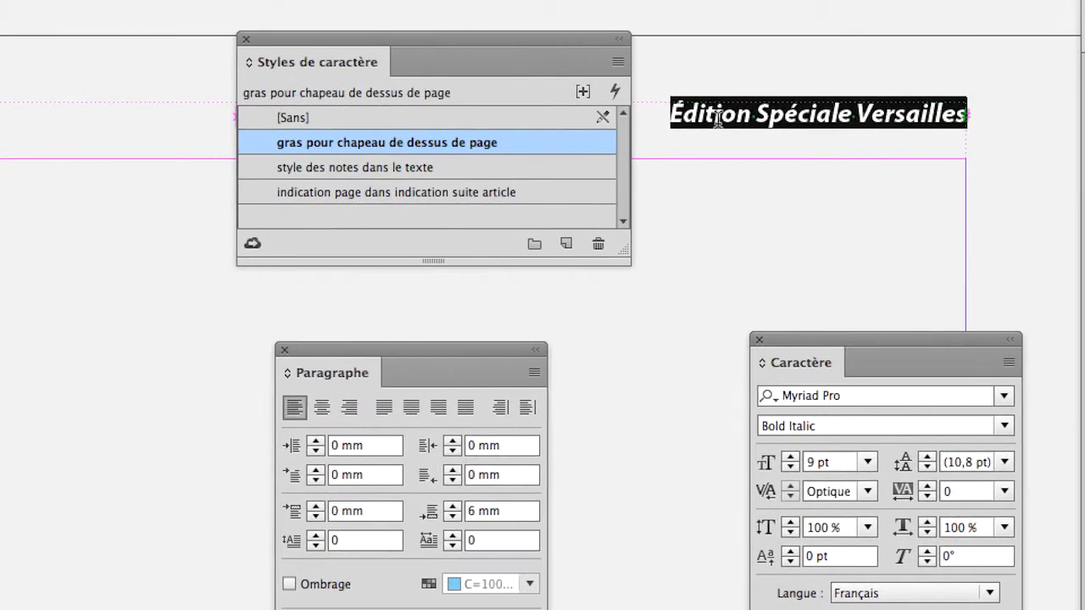
click(603, 116)
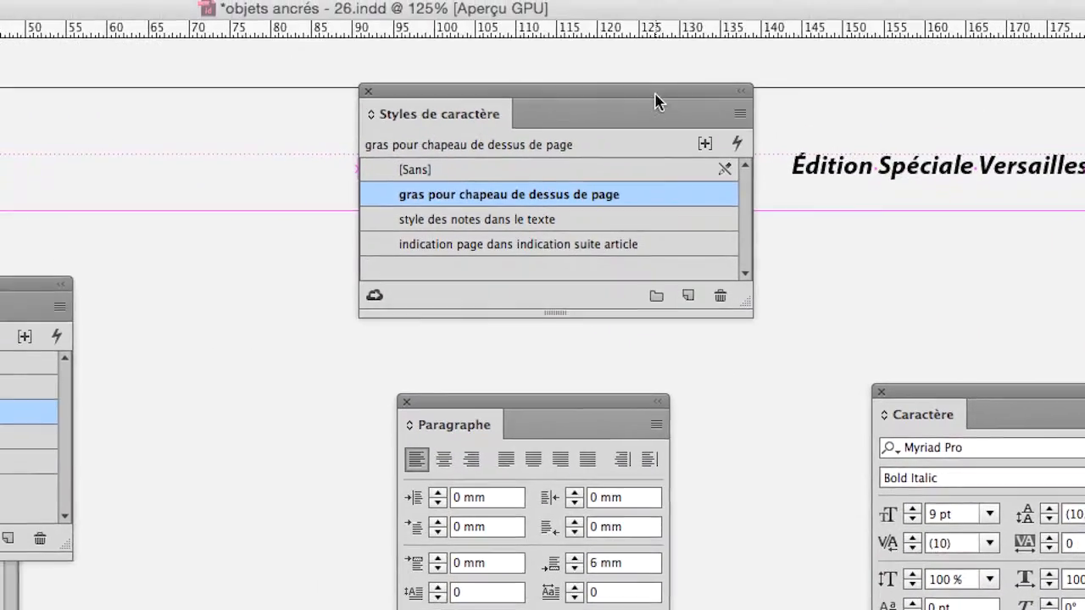
- Check which paragraph and character styles are applied to "Chasse Magazine" and to "Édition Spéciale Versailles" in the header
drag(647, 97, 295, 206)
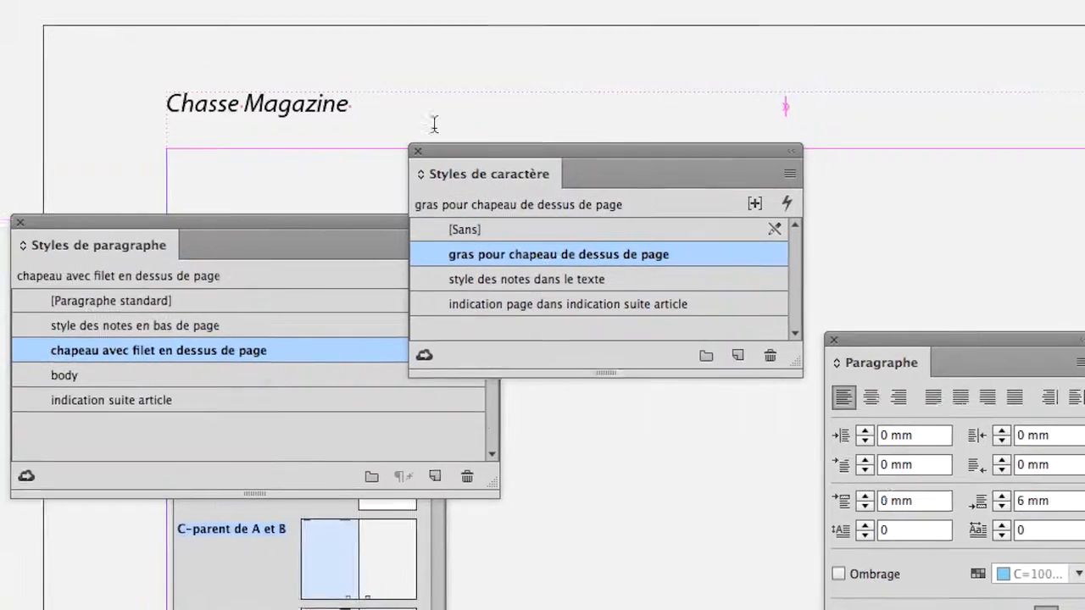
click(301, 109)
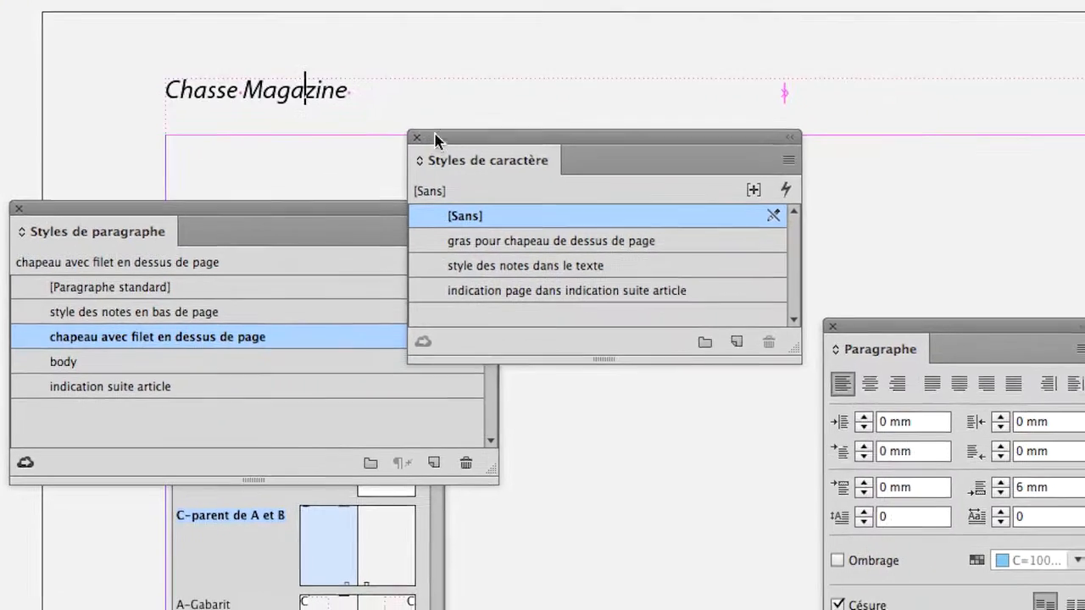
drag(528, 160, 947, 175)
drag(583, 144, 850, 151)
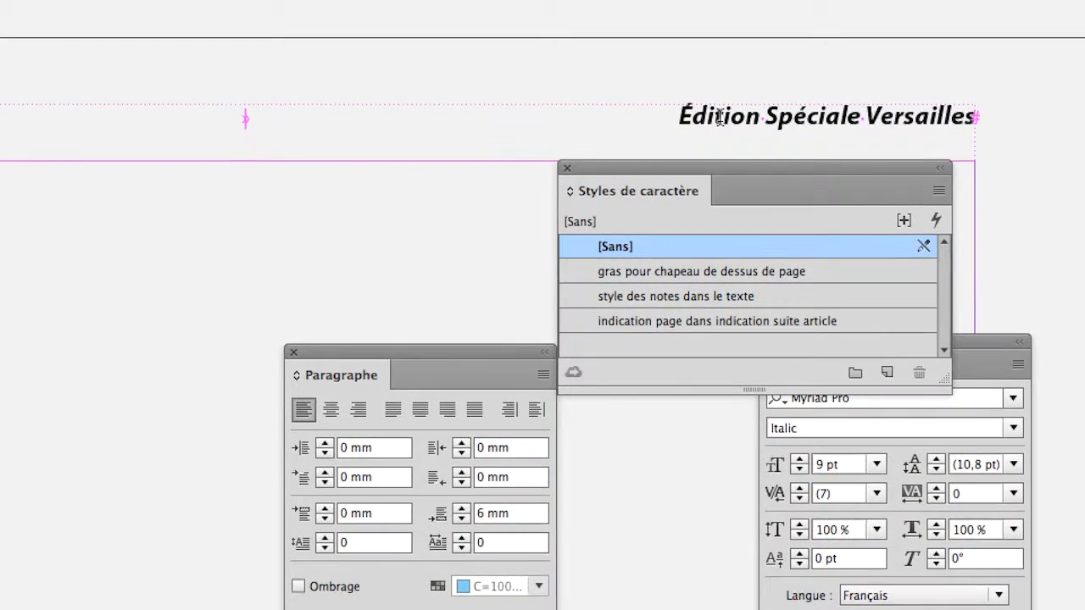
click(719, 117)
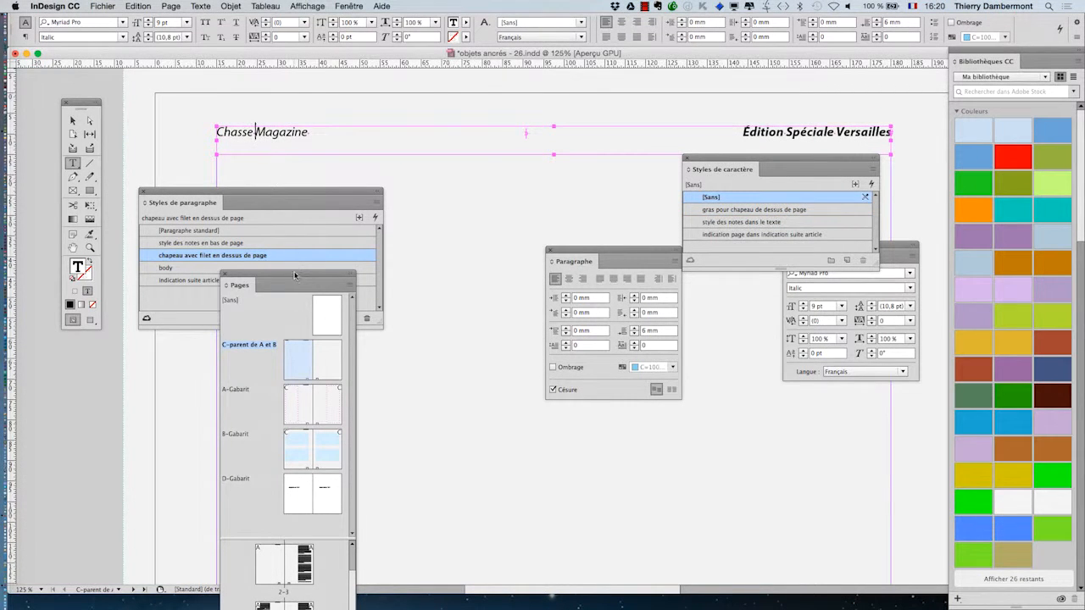
- Move the Pages palette and the character styles list away from their neighbours, and deselect the header frame with the Selection tool
drag(295, 273, 279, 323)
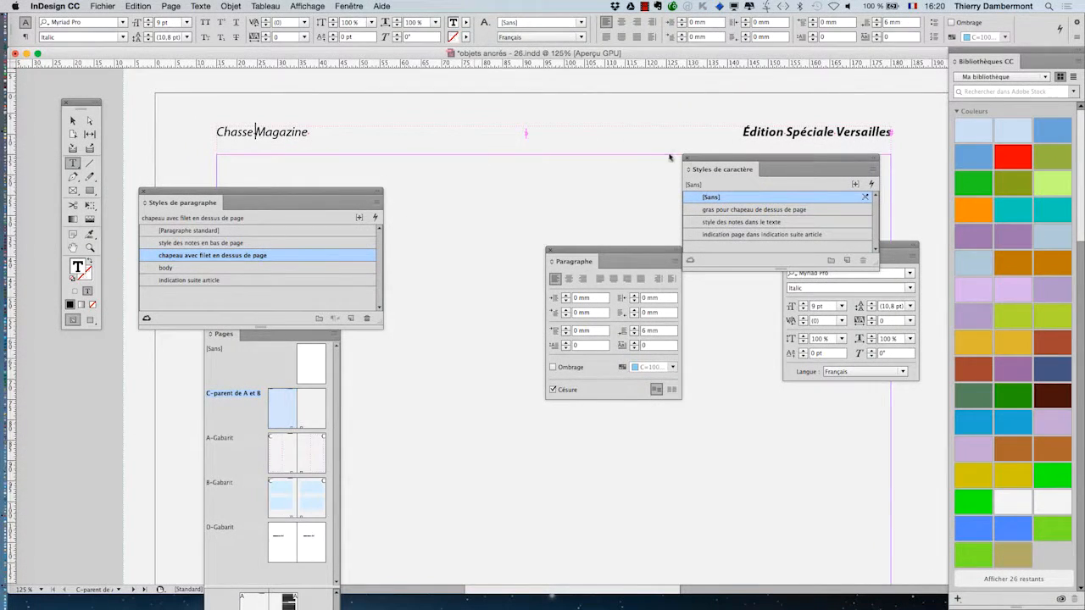
drag(702, 161, 596, 187)
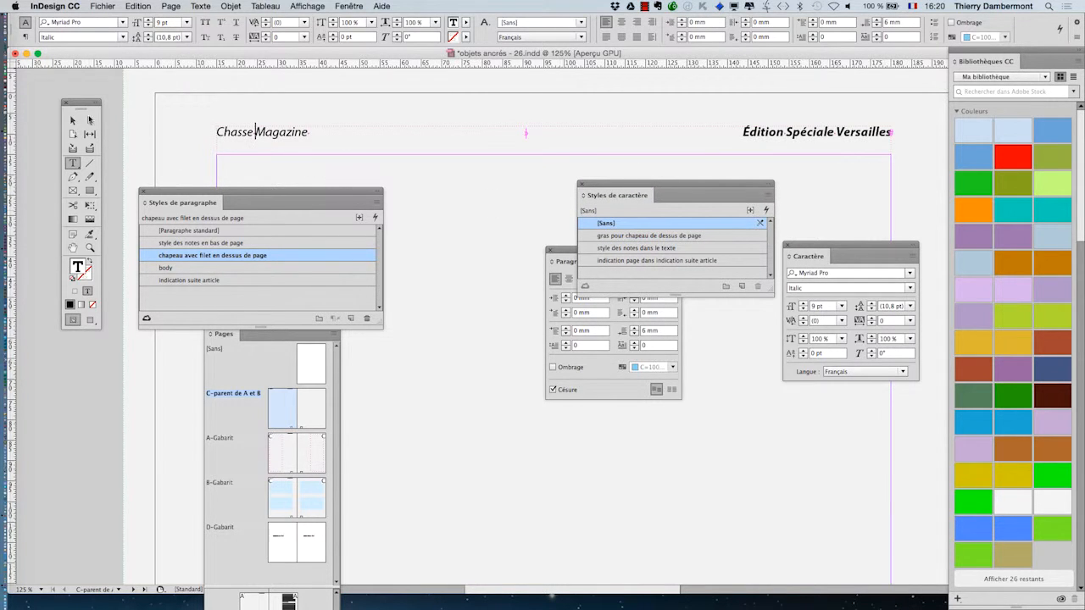
click(72, 121)
click(167, 145)
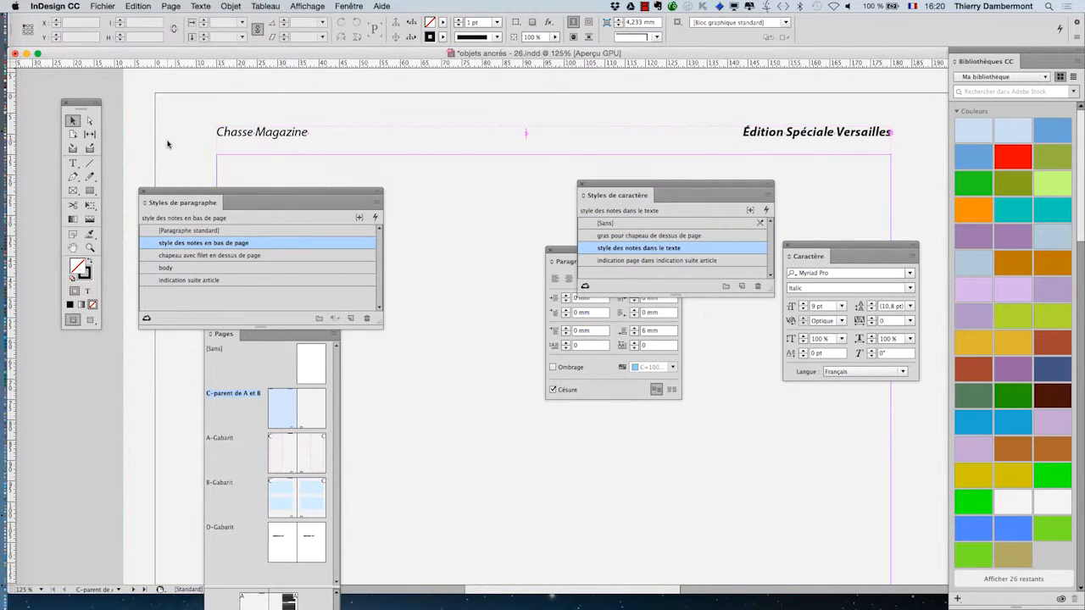